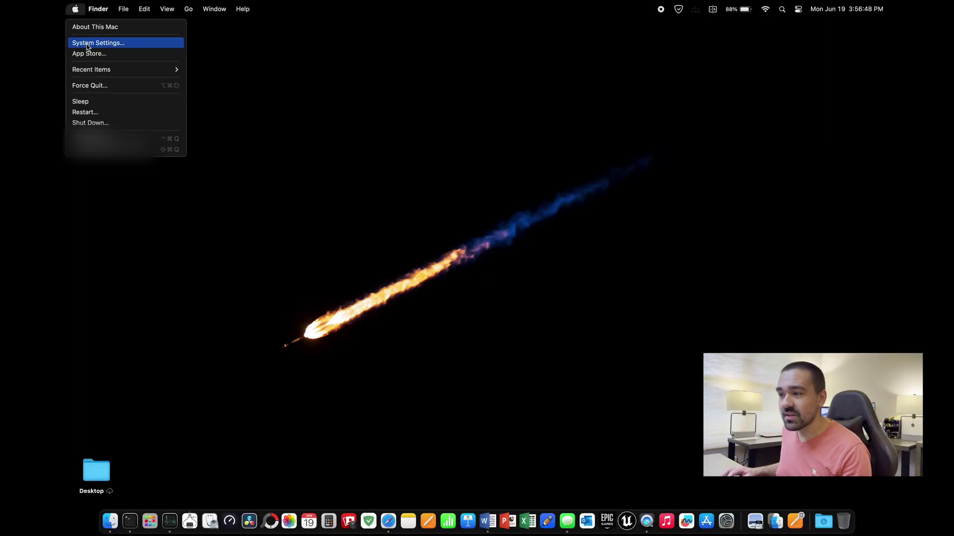
- Open System Settings and look through the Trackpad and Mouse pages
left_click(98, 43)
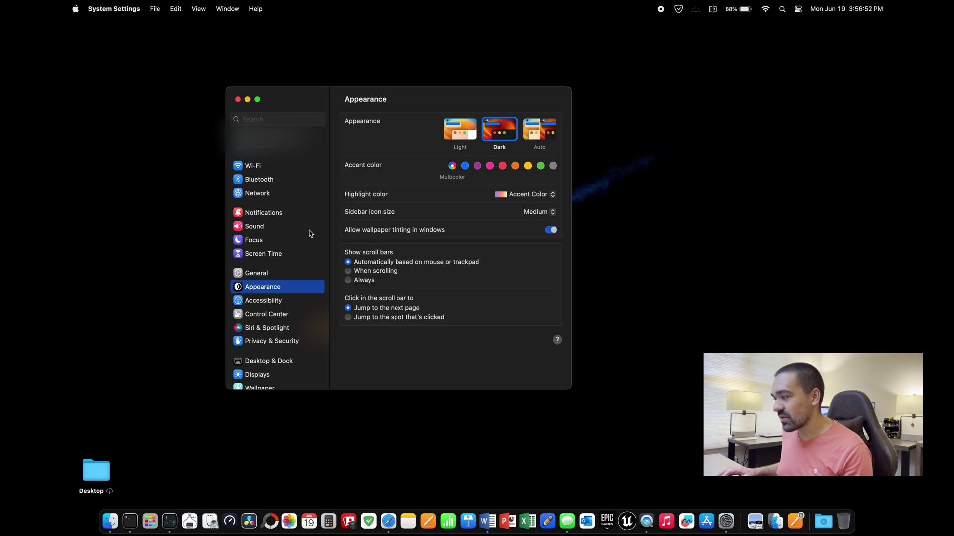
scroll(295, 278, "down", 10)
left_click(271, 366)
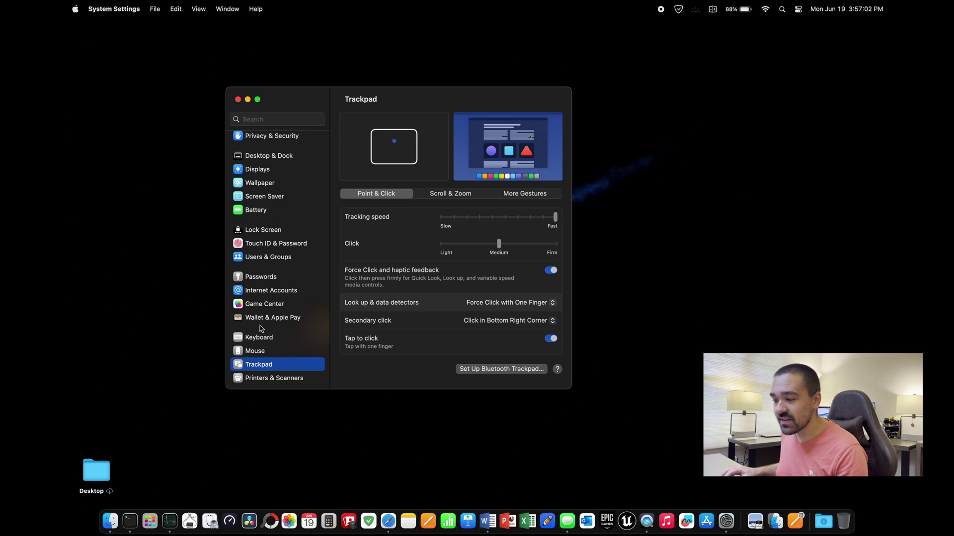
left_click(256, 352)
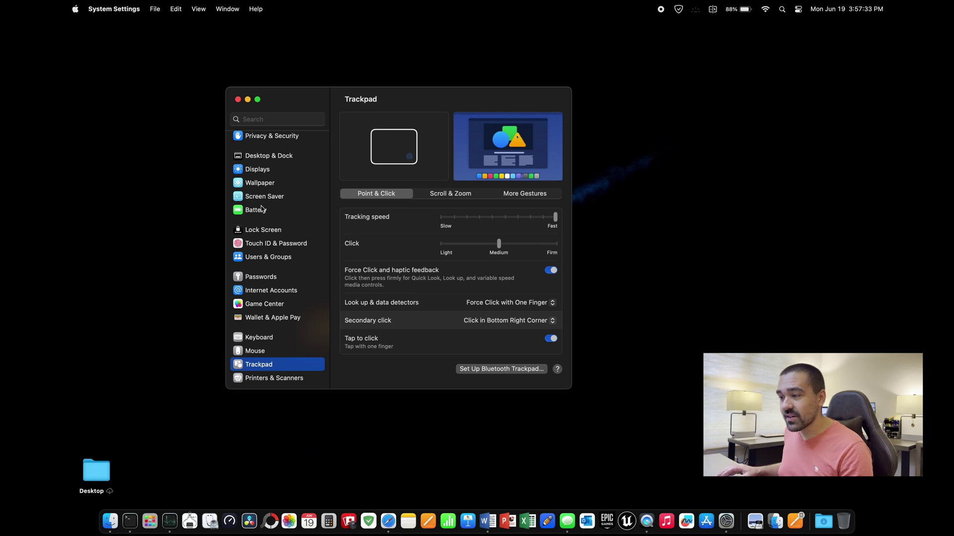
- Check the Secondary click choices without changing them
left_click_drag(346, 93, 359, 93)
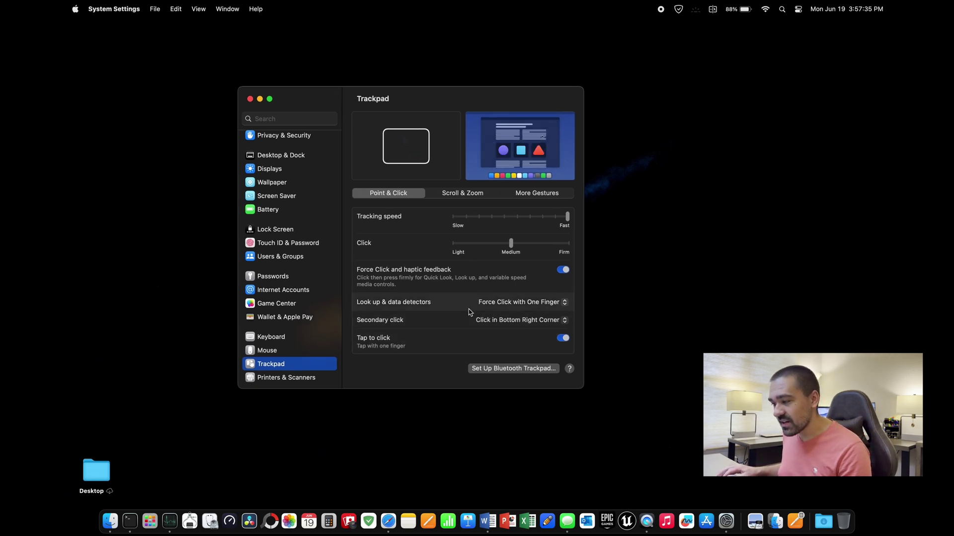
left_click(534, 325)
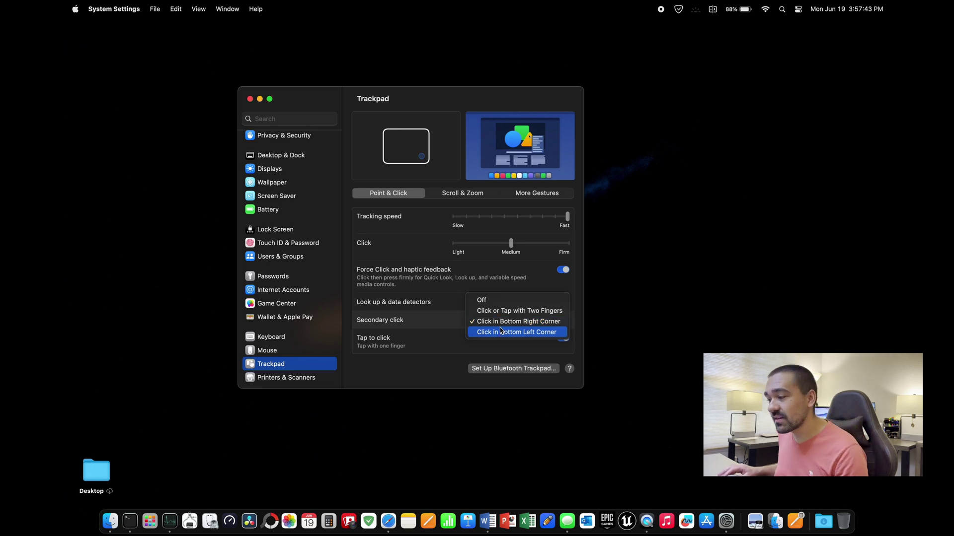
left_click(522, 336)
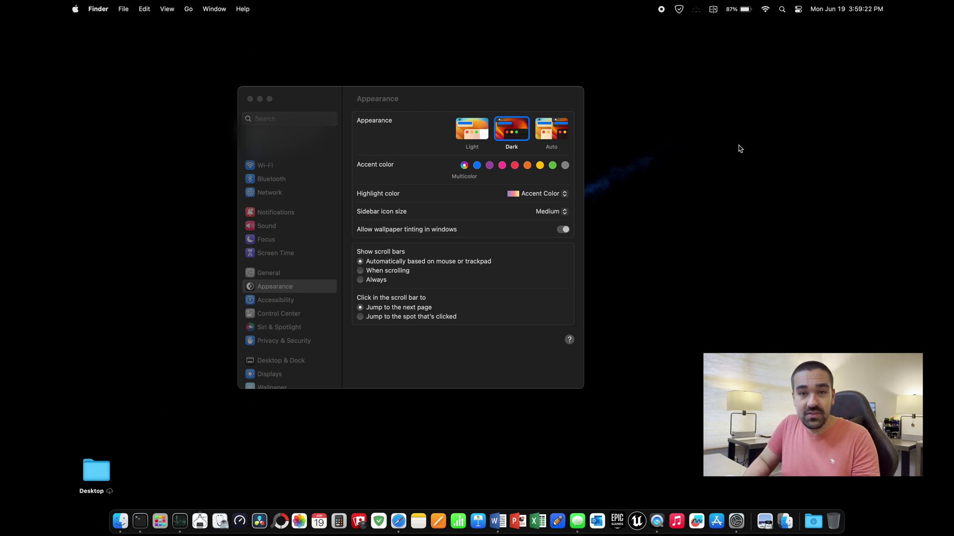
- Turn on Use trackpad for dragging in Accessibility's Pointer Control trackpad options, Without Drag Lock
left_click(391, 97)
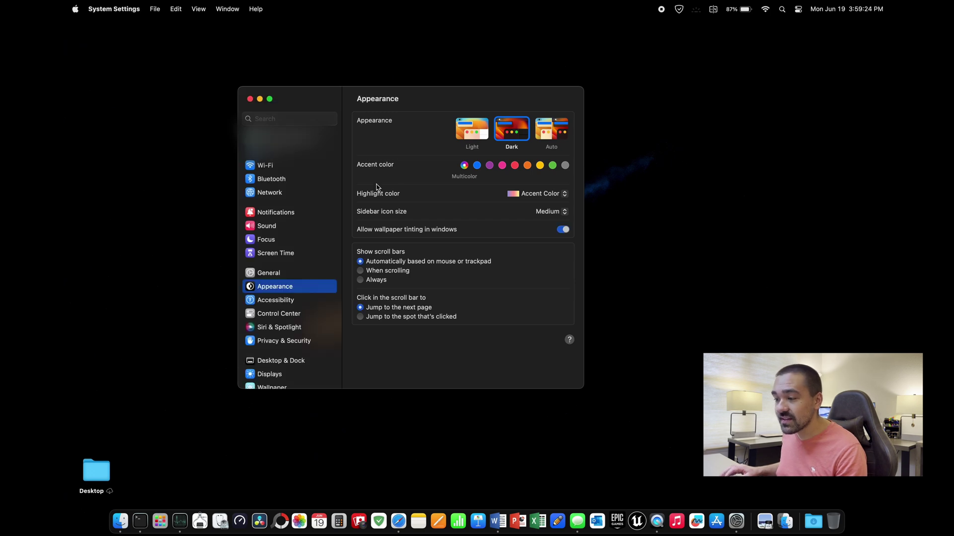
left_click(292, 304)
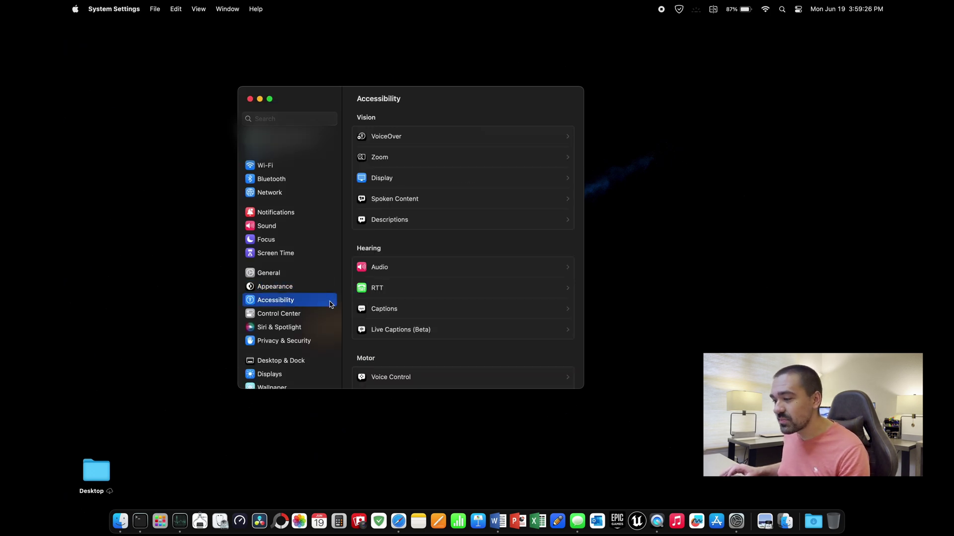
scroll(475, 276, "down", 5)
left_click(421, 262)
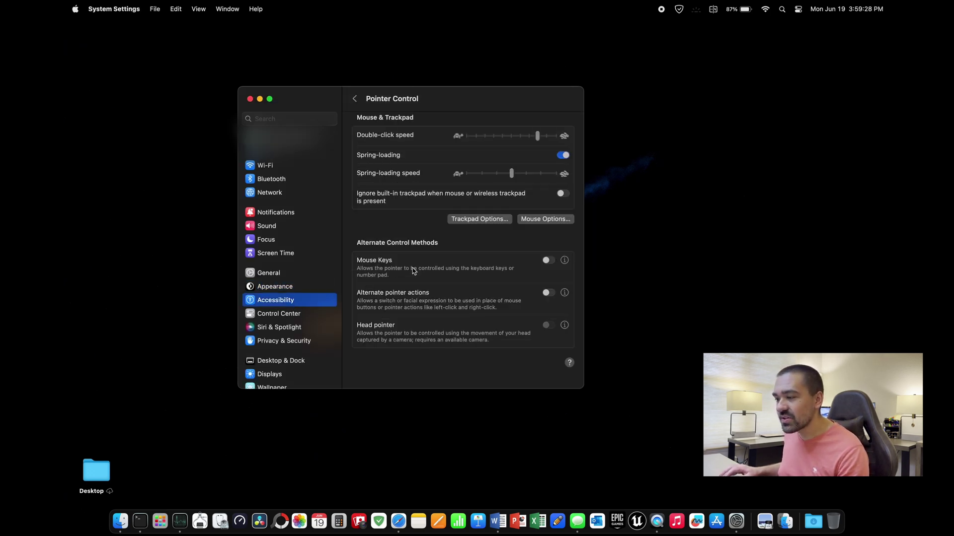
left_click(476, 221)
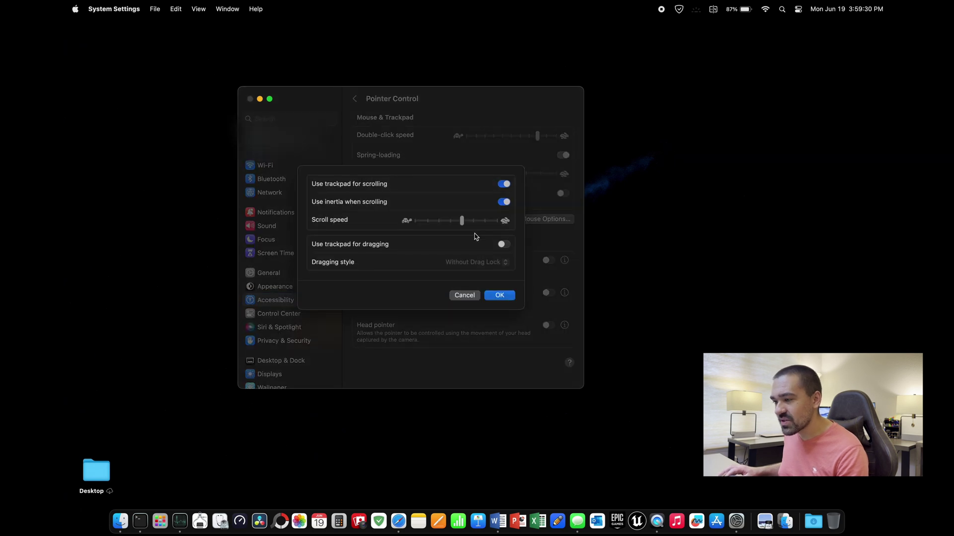
left_click(503, 245)
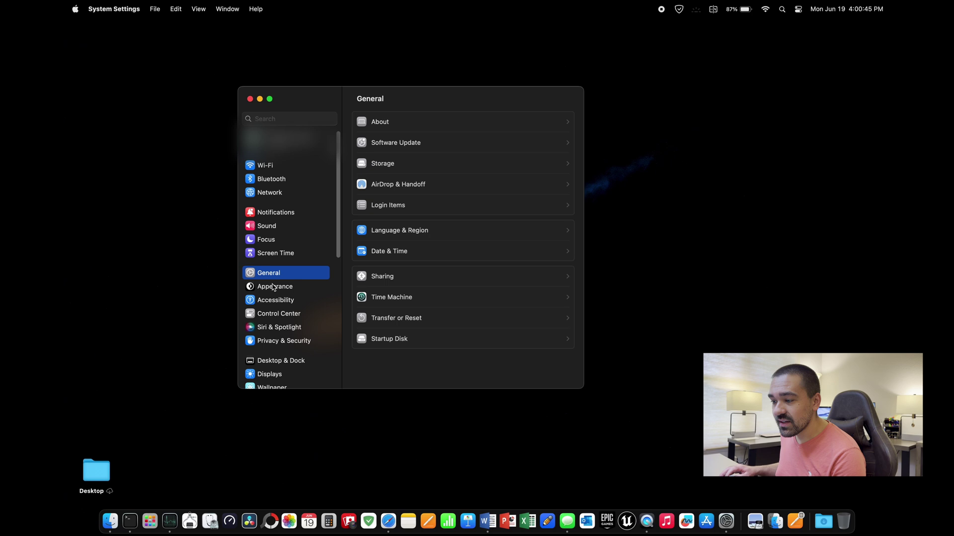
- In Appearance, set scroll bars to Always and scroll-bar clicks to jump to the clicked spot
left_click(278, 287)
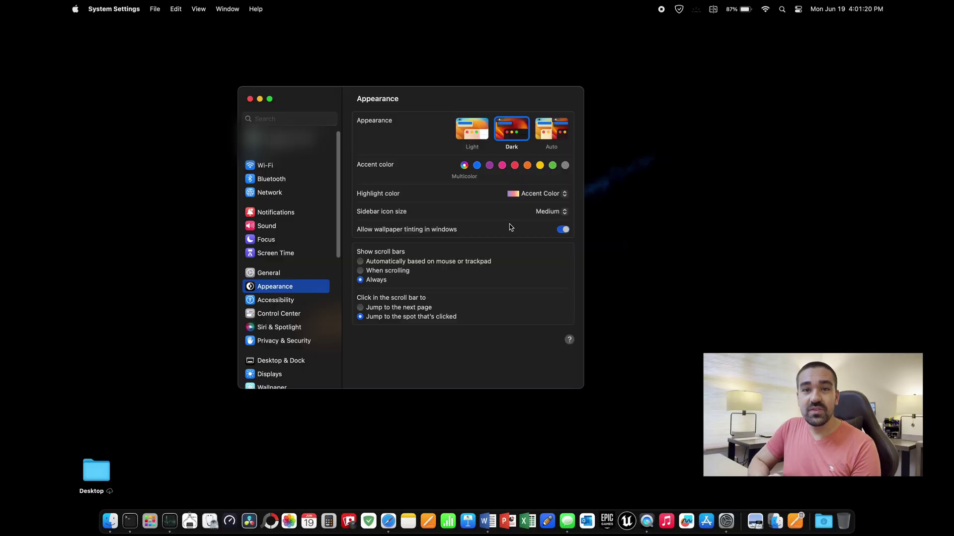
- Switch off 'Automatically rearrange Spaces based on most recent use' in Desktop & Dock, then check the battery status
key("ctrl+Up")
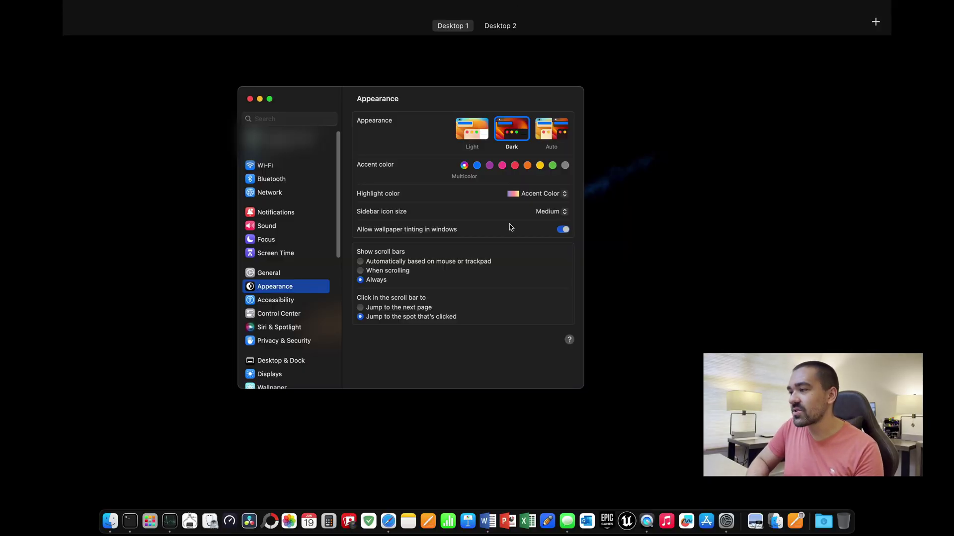
mouse_move(471, 15)
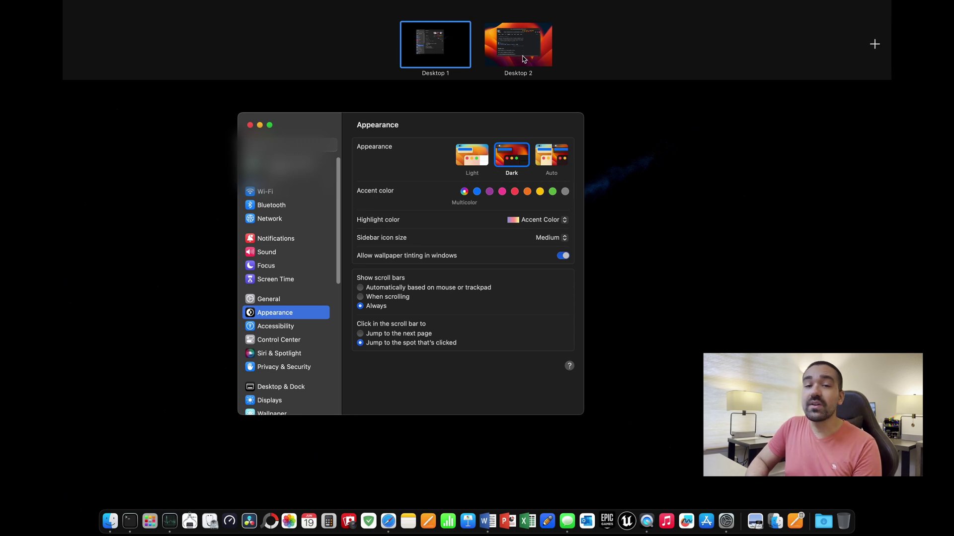
mouse_move(526, 60)
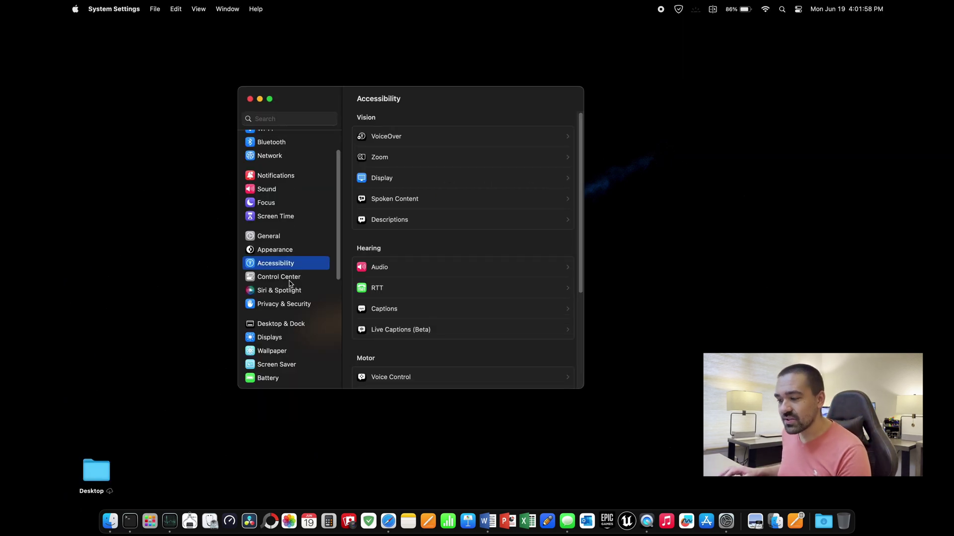
left_click(294, 325)
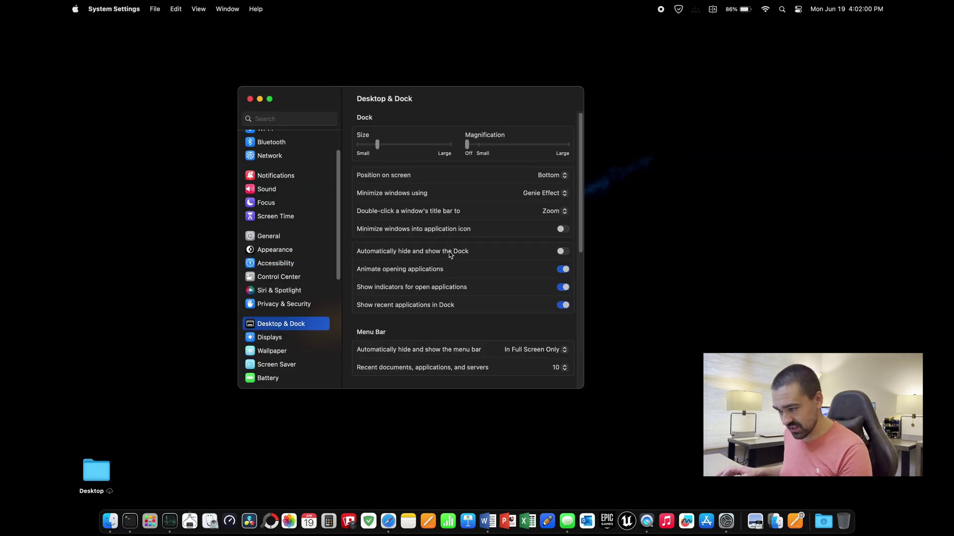
scroll(449, 255, "down", 10)
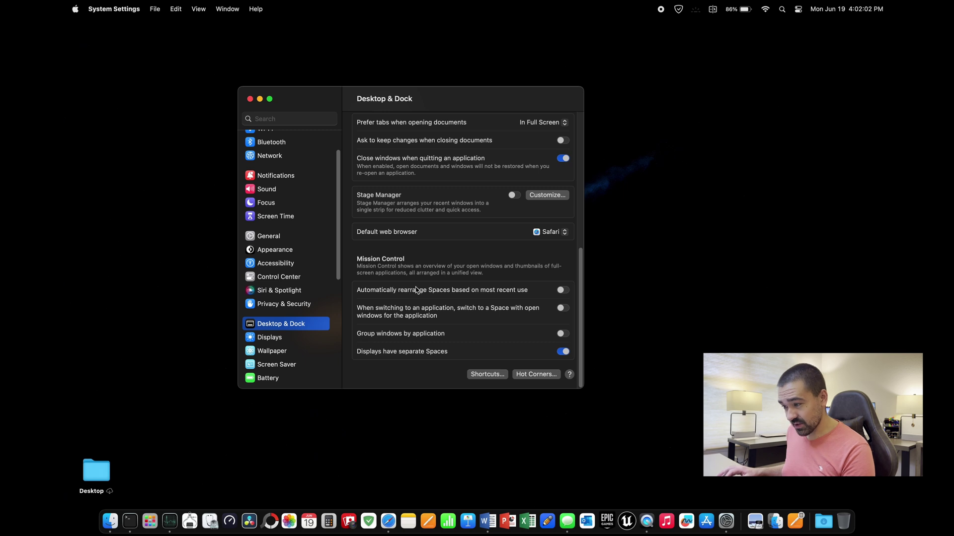
left_click(561, 291)
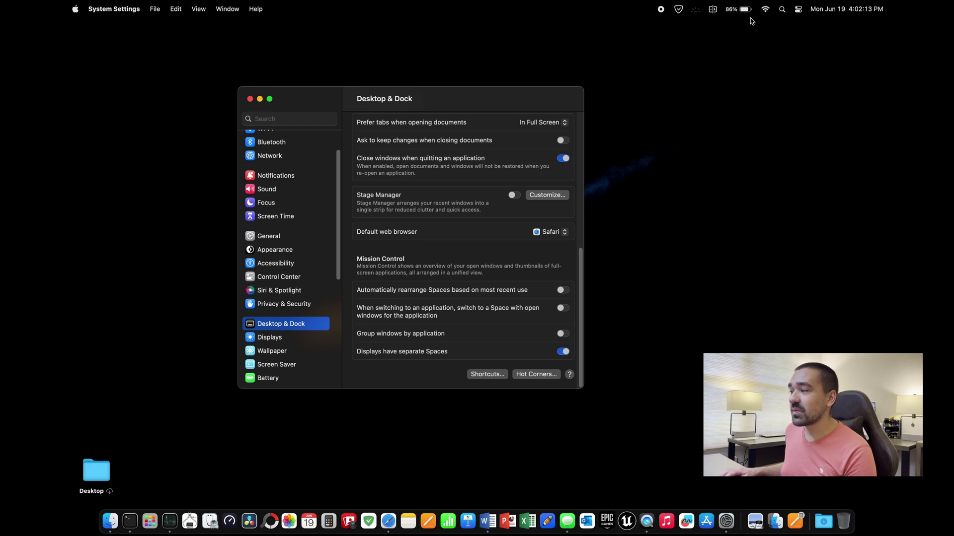
left_click(745, 11)
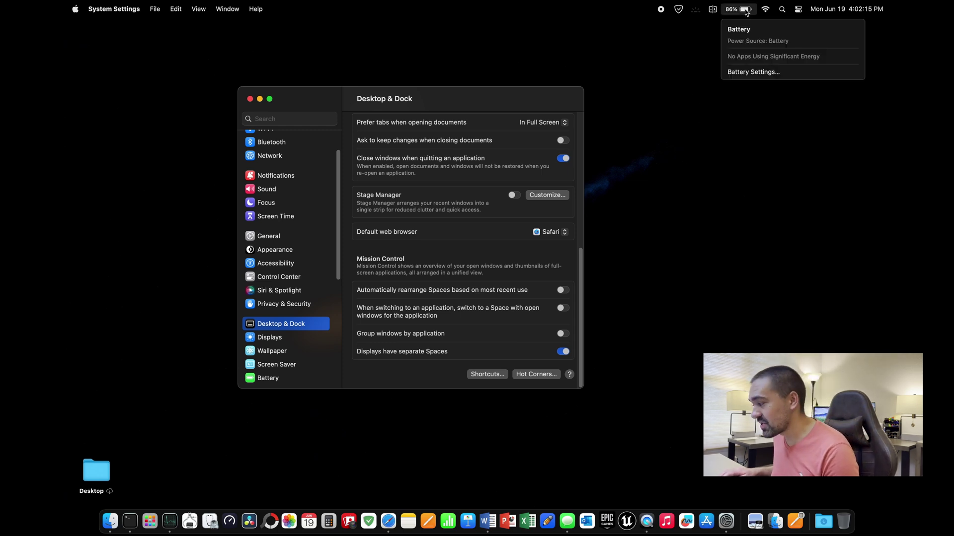
- Close the battery readout and scroll through the Control Center modules list
left_click(383, 100)
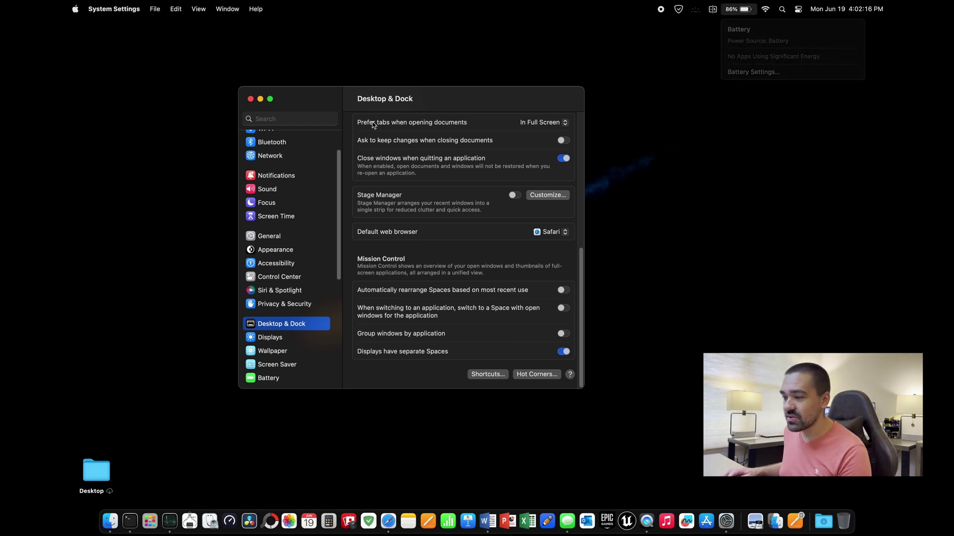
left_click(285, 278)
scroll(404, 273, "down", 10)
scroll(447, 248, "up", 5)
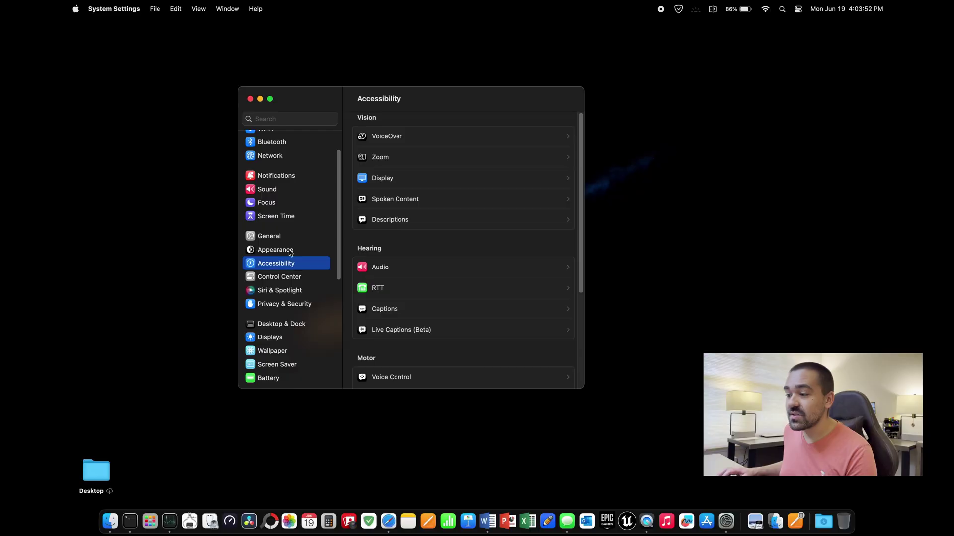
- In Control Center, preview the Keyboard Brightness menu-bar control, then bring up Clock Options
left_click(277, 280)
scroll(527, 188, "down", 15)
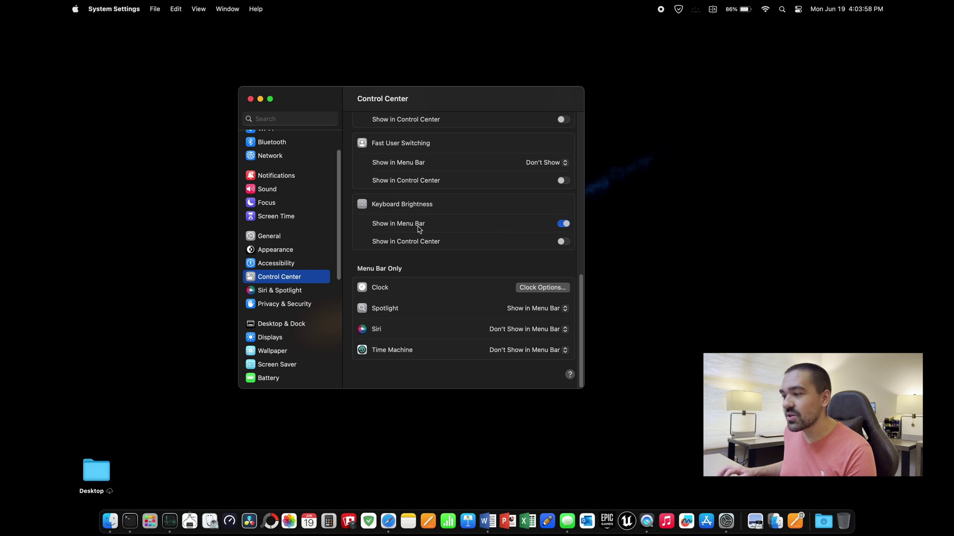
left_click(696, 10)
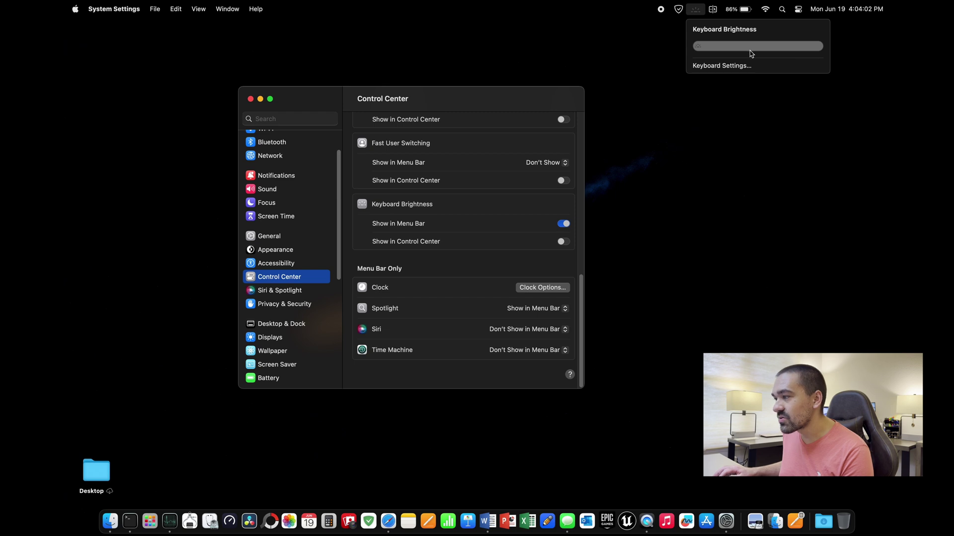
left_click(498, 107)
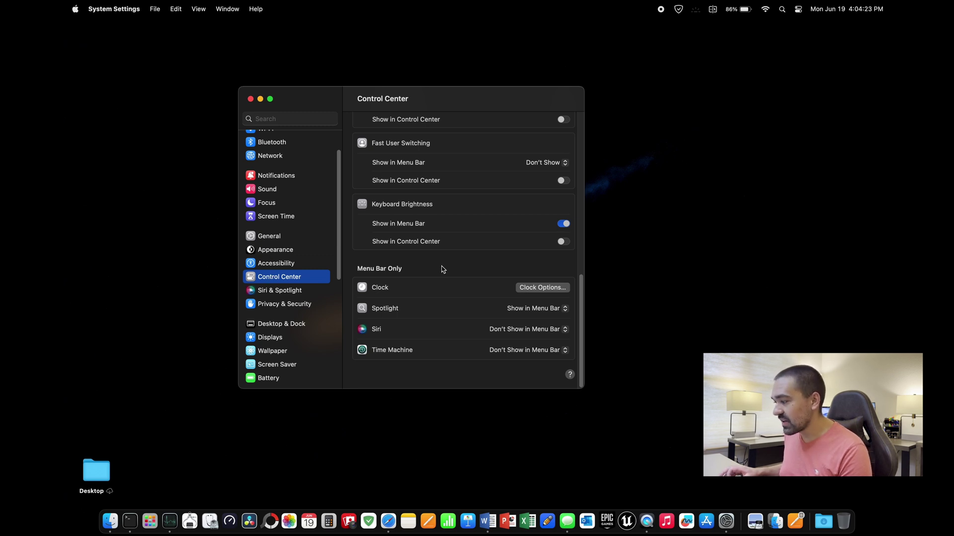
left_click(550, 289)
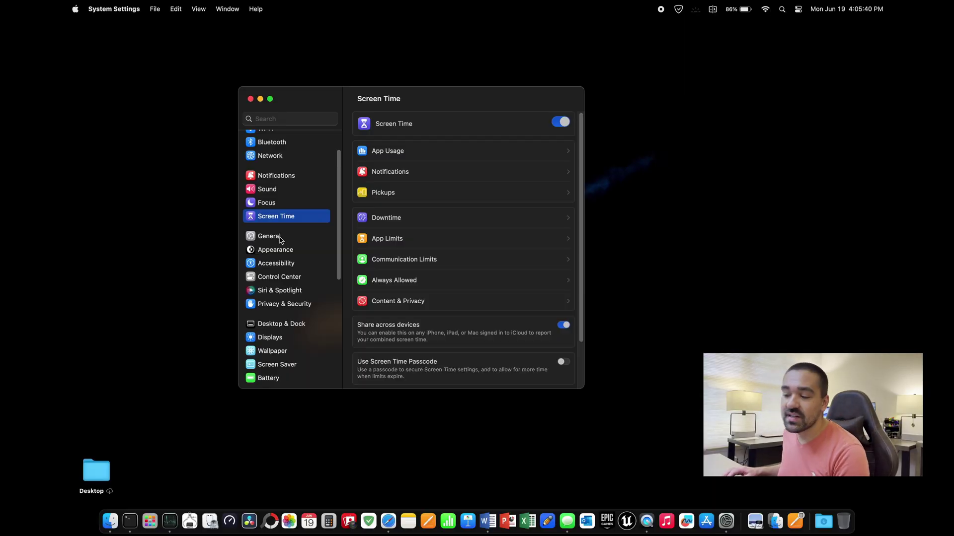
- In General > AirDrop & Handoff, leave AirDrop discoverable by Everyone
left_click(279, 238)
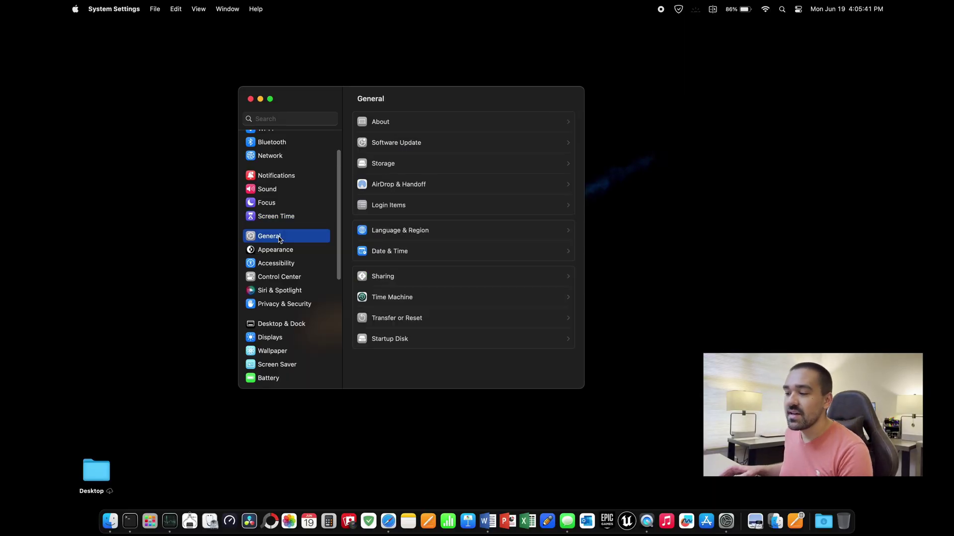
left_click(431, 185)
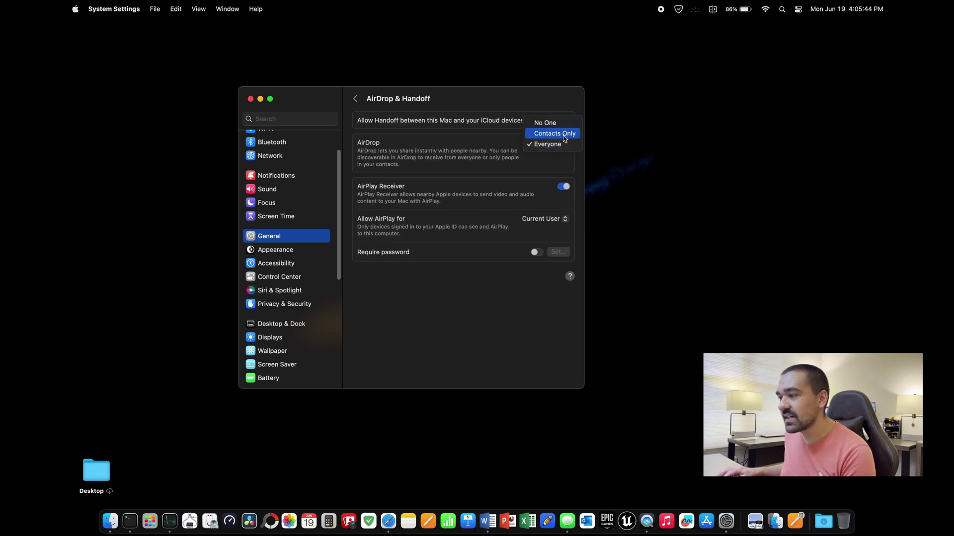
left_click(553, 145)
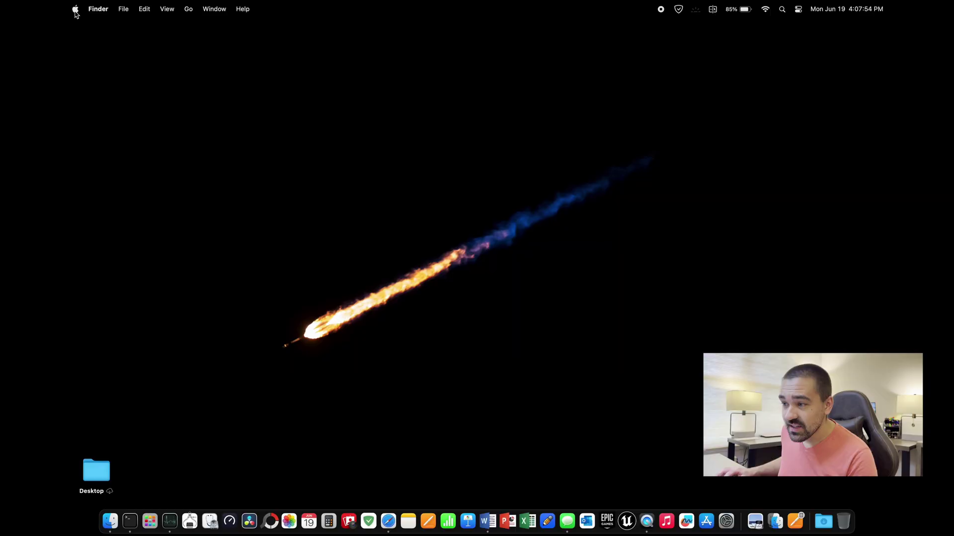
- Reopen System Settings from the Apple menu and view the Lock Screen timing options
left_click(75, 9)
left_click(82, 43)
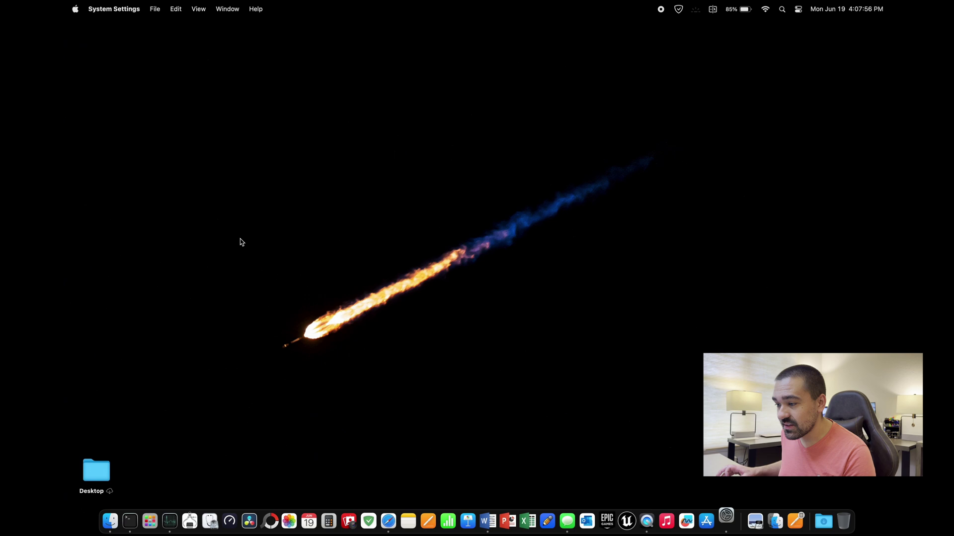
scroll(290, 287, "down", 5)
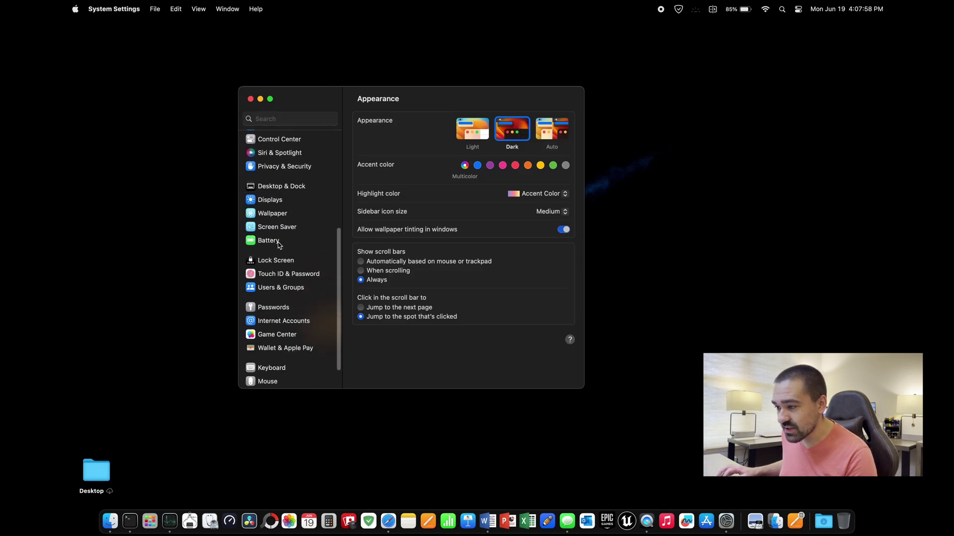
left_click(276, 261)
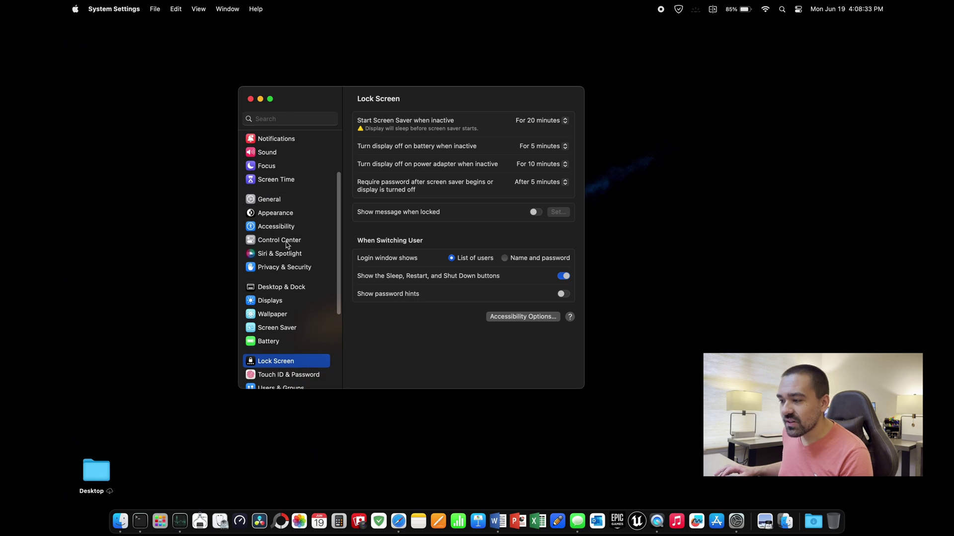
- Open the Displays page and scroll through its options
left_click(276, 302)
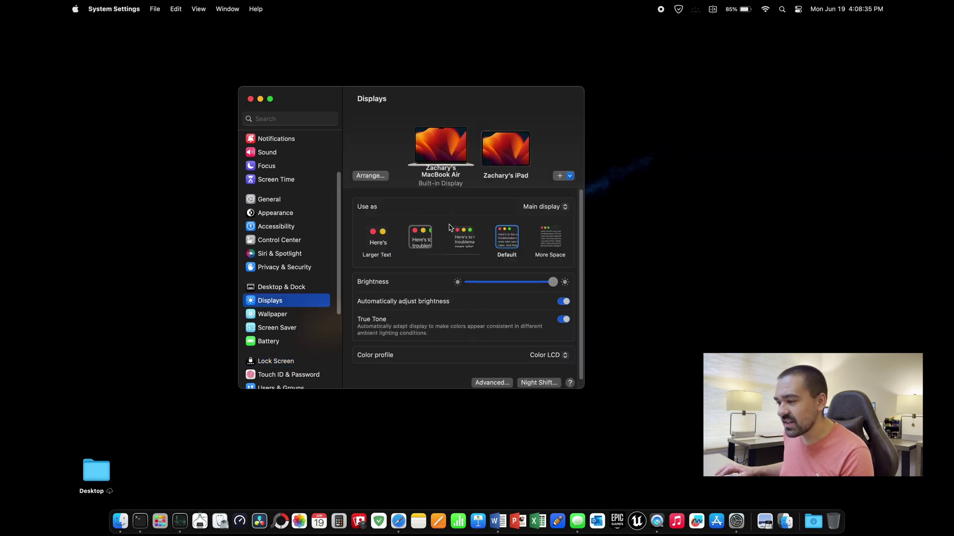
scroll(522, 313, "down", 2)
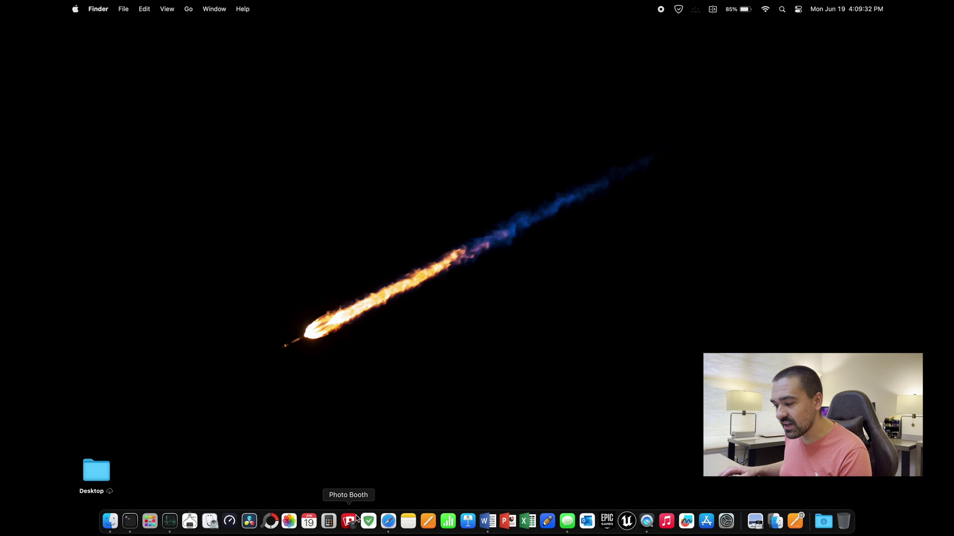
- Check the Notes Dock menu, then launch iMovie by searching 'movie' in Spotlight
right_click(405, 522)
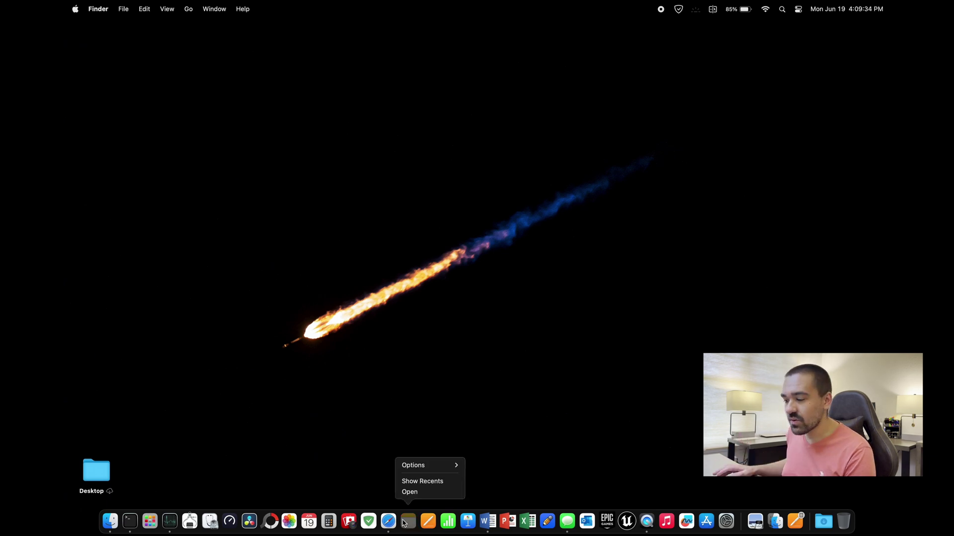
mouse_move(425, 465)
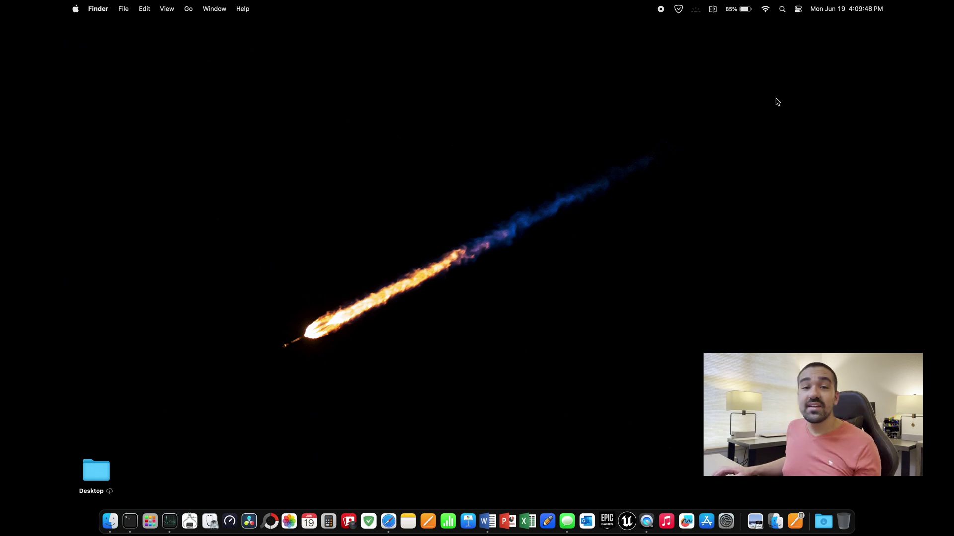
left_click(781, 9)
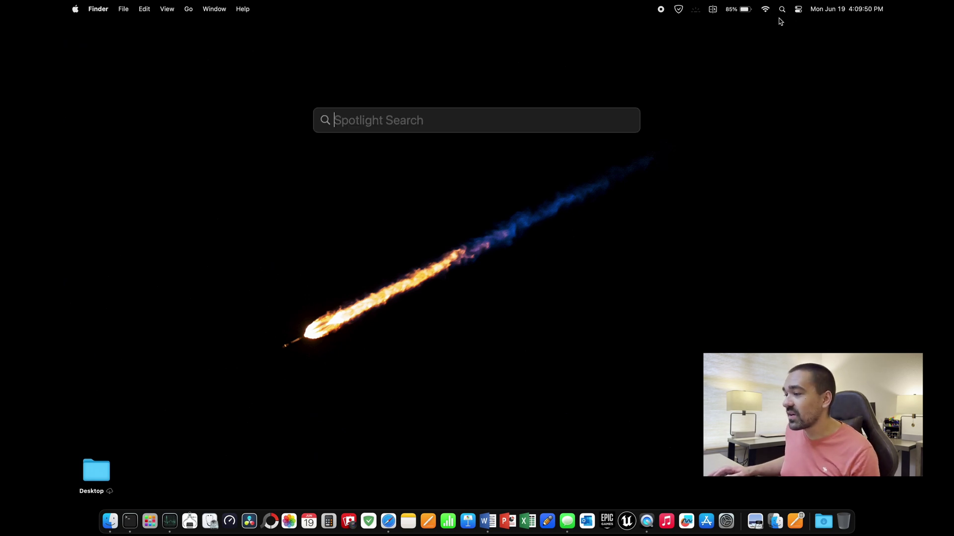
type("movie")
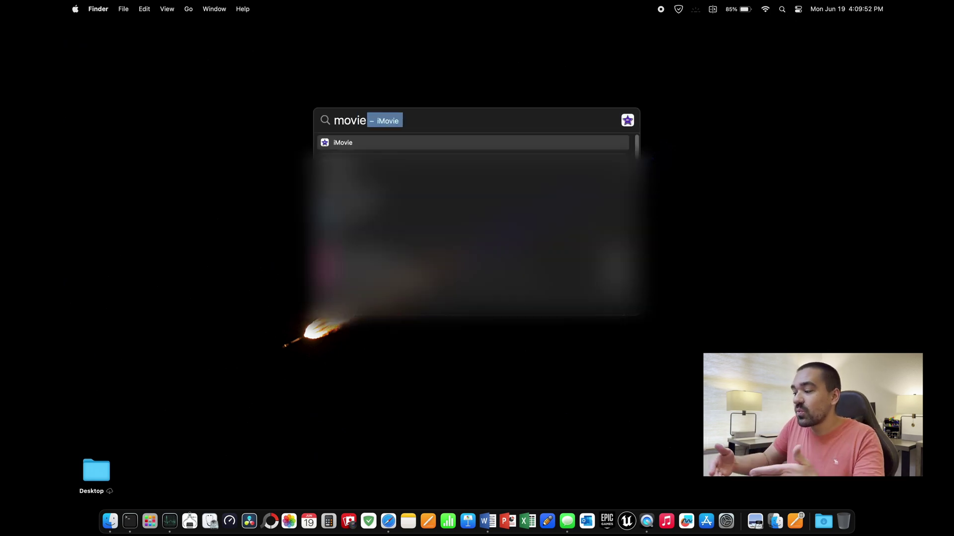
key("Return")
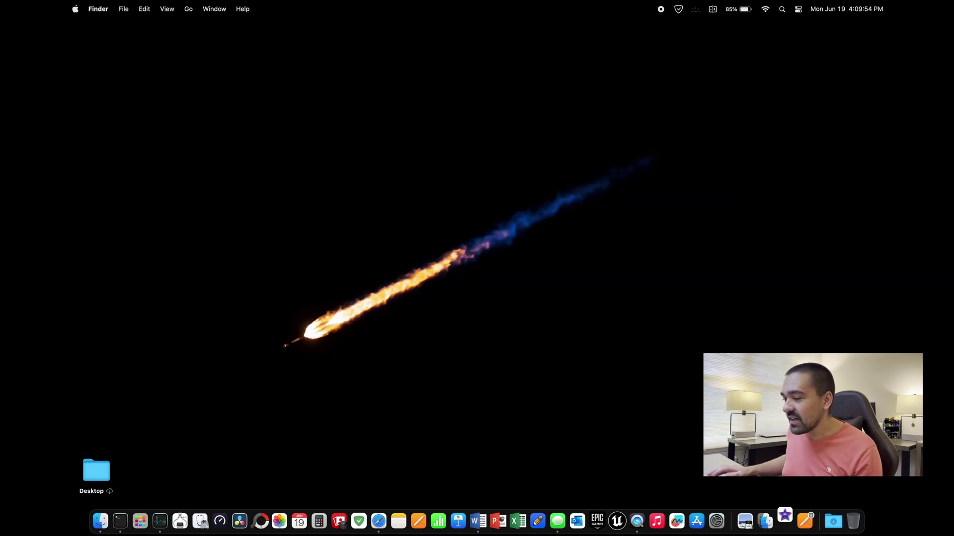
- Set iMovie's Dock icon to Keep in Dock
right_click(785, 521)
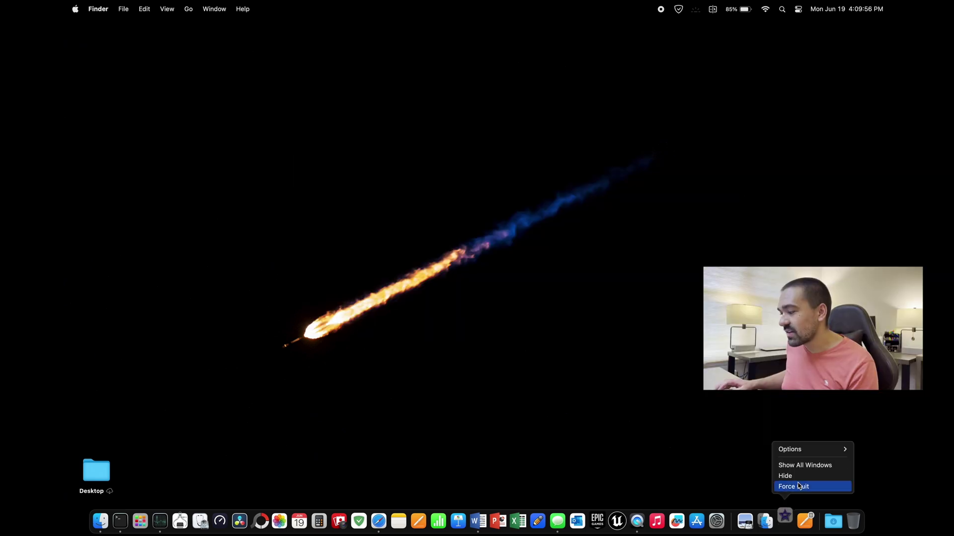
mouse_move(805, 449)
left_click(743, 430)
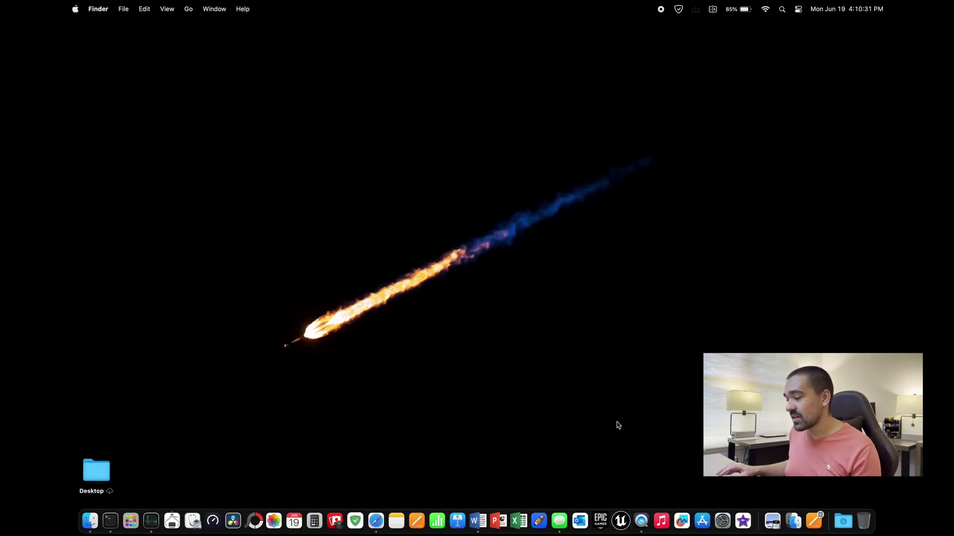
- Shrink the Dock icons and reopen Finder on the Mac's top level with Macintosh HD and Network
left_click_drag(757, 520, 753, 523)
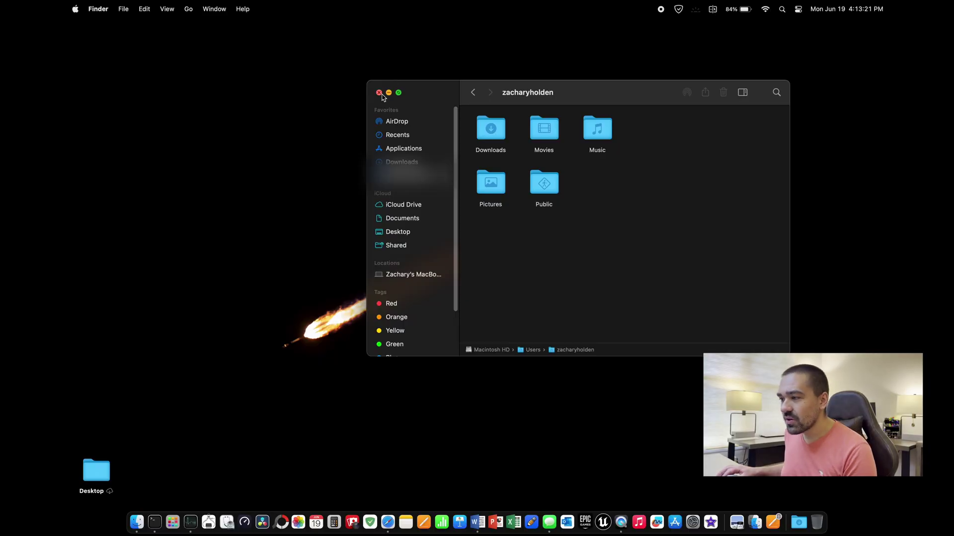
left_click(380, 93)
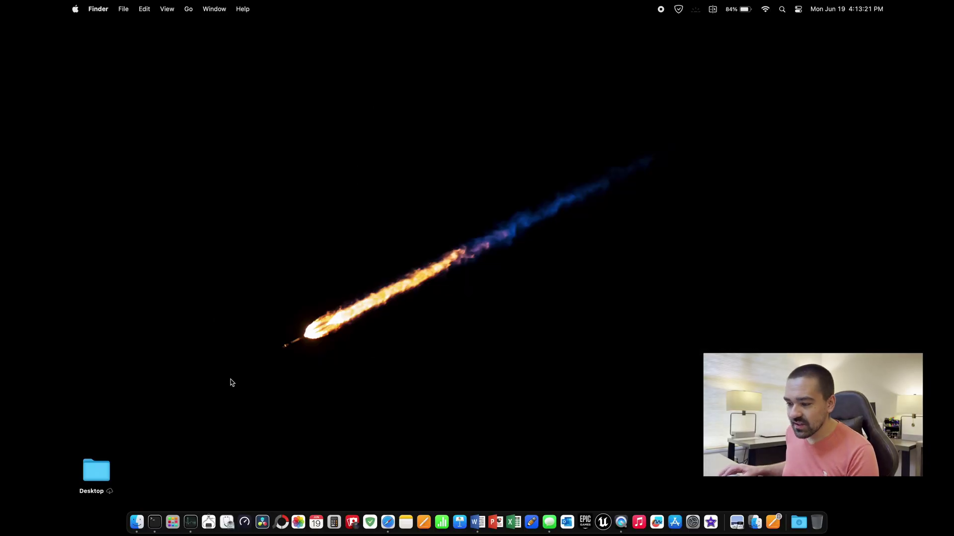
left_click(138, 523)
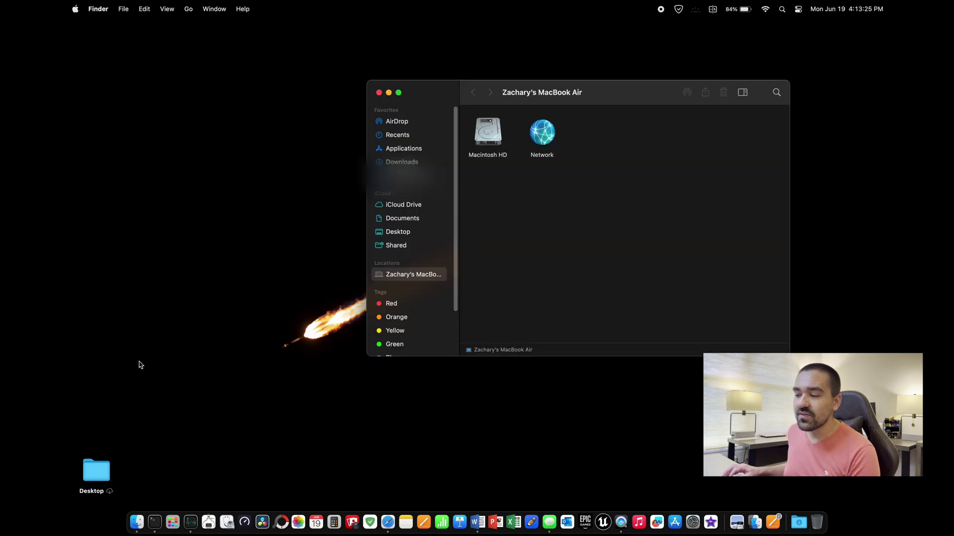
- Enable the home folder in Finder's sidebar Favorites and open it to show Downloads, Movies, Music, Pictures and Public
left_click_drag(517, 99, 330, 114)
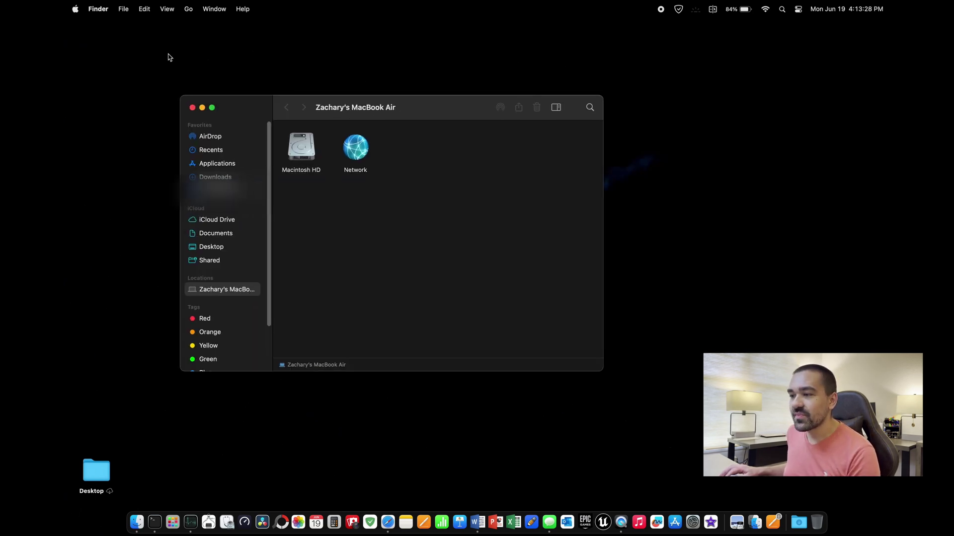
left_click(101, 9)
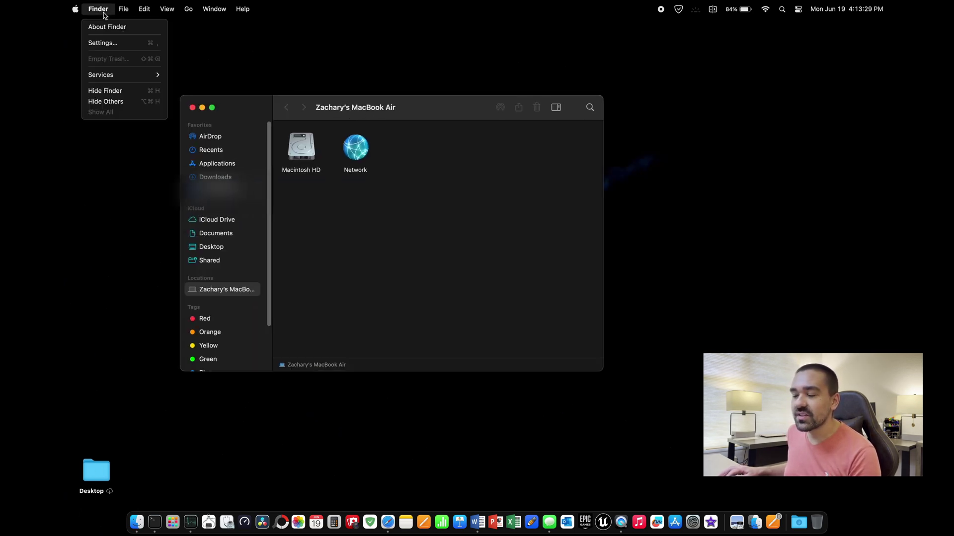
left_click(110, 41)
left_click_drag(251, 59, 270, 131)
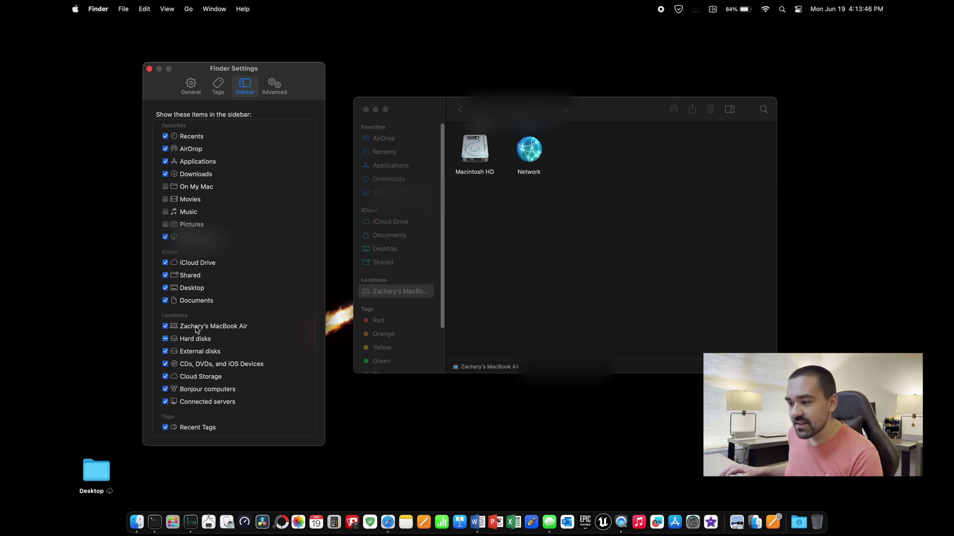
left_click(166, 238)
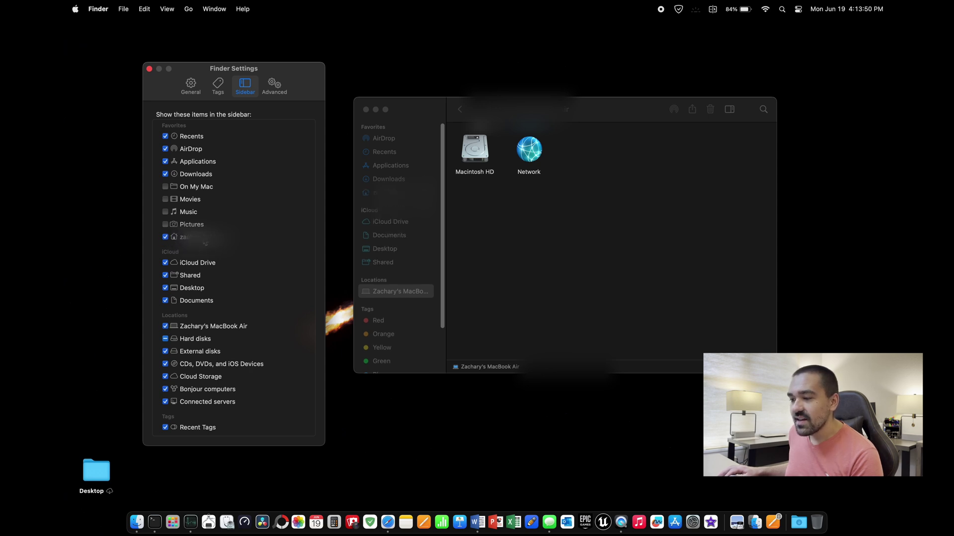
left_click(398, 192)
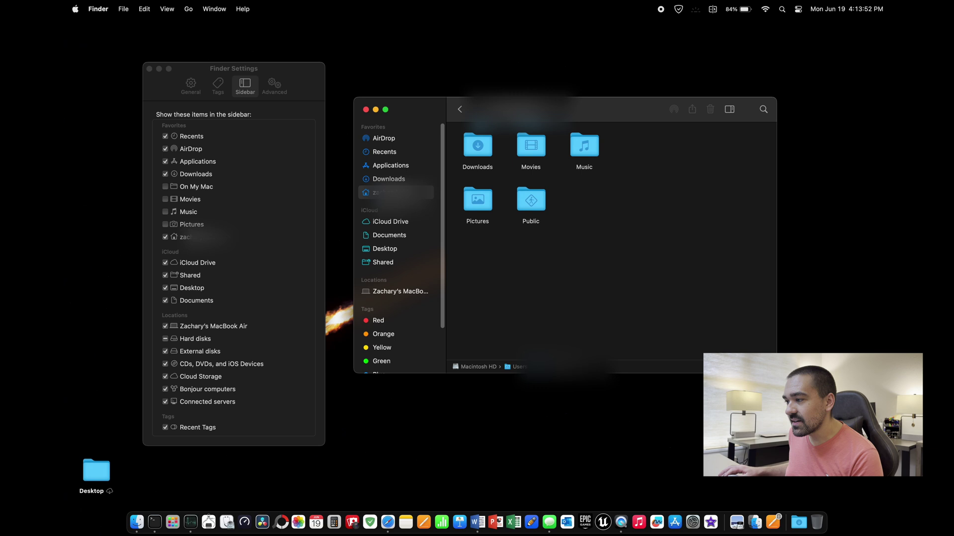
left_click_drag(647, 224, 579, 204)
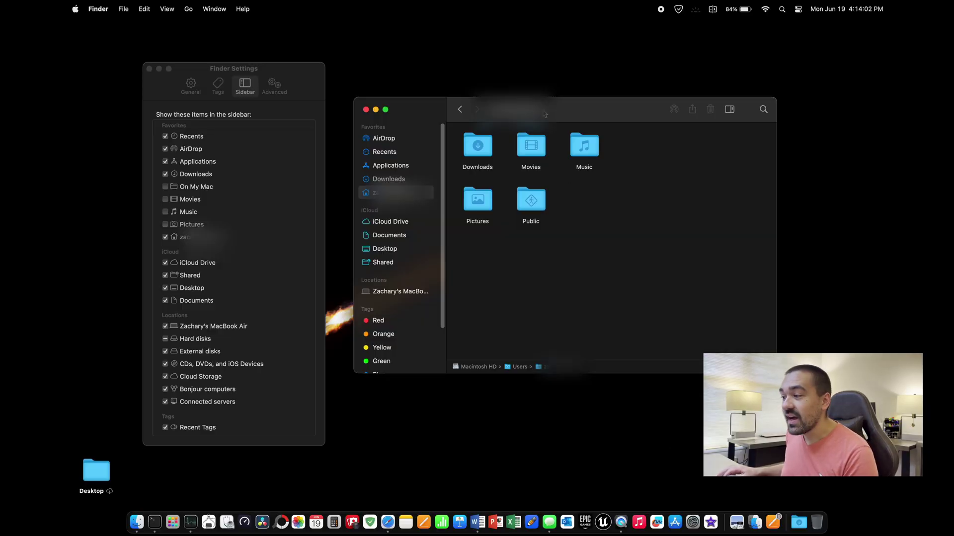
left_click_drag(545, 115, 550, 114)
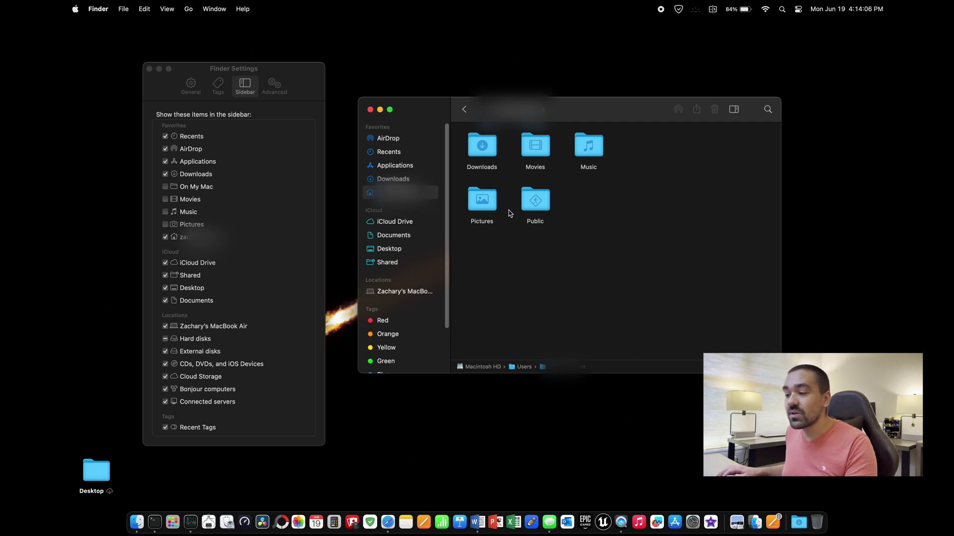
- Toggle the computer off and back on under Locations in Finder's Sidebar settings
left_click(154, 322)
left_click(216, 330)
left_click(212, 330)
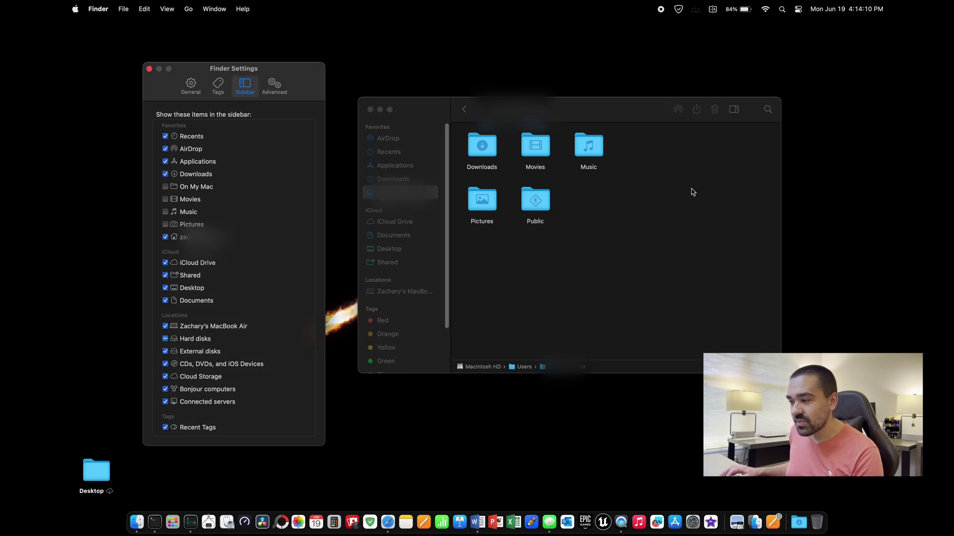
left_click(573, 266)
- Browse from the computer's top level into Macintosh HD's Library folder
left_click(430, 292)
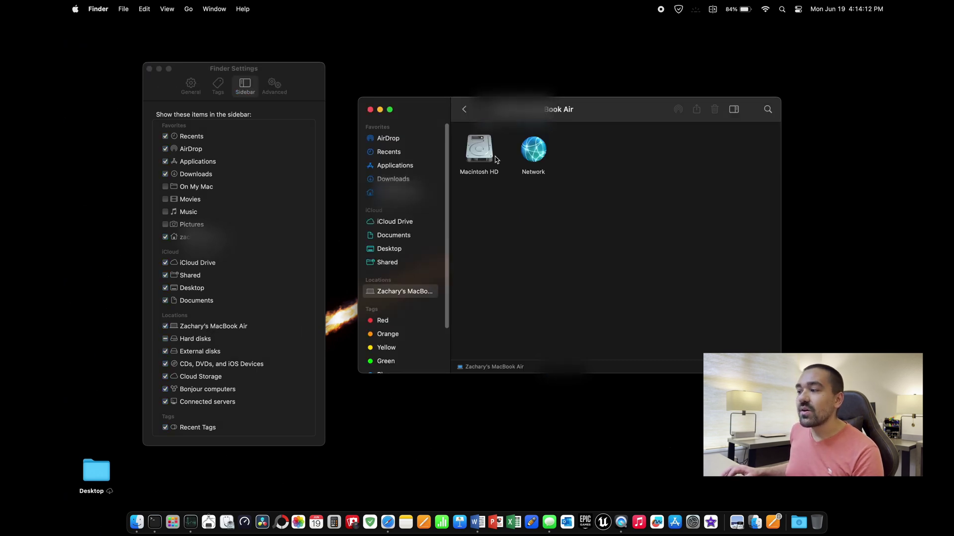
double_click(479, 149)
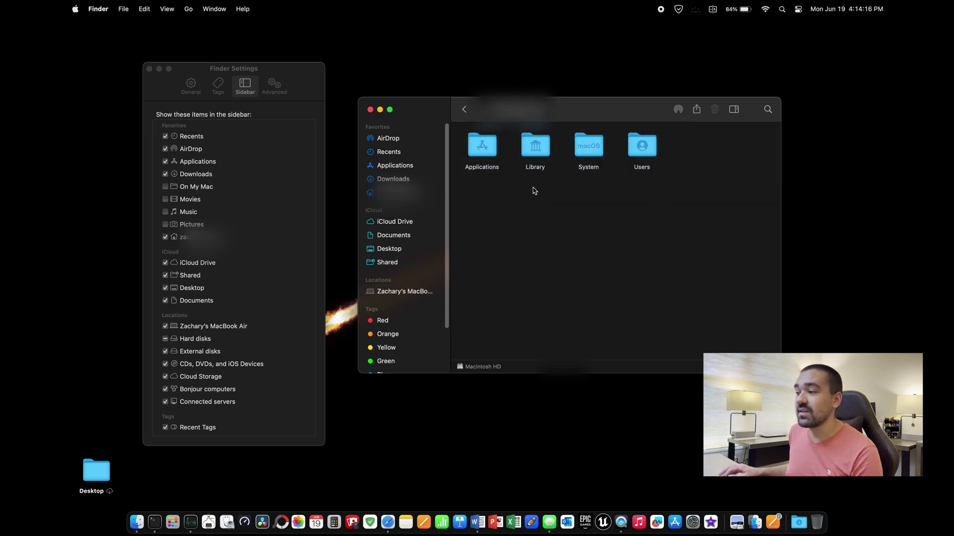
left_click(532, 153)
double_click(531, 153)
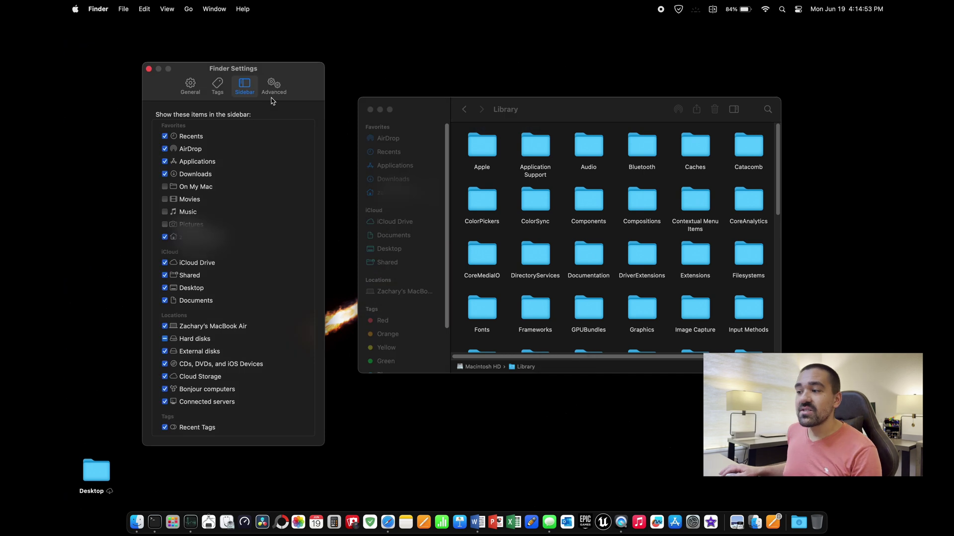
- Switch the Advanced search scope to Search the Current Folder, then back to Search This Mac
left_click(277, 85)
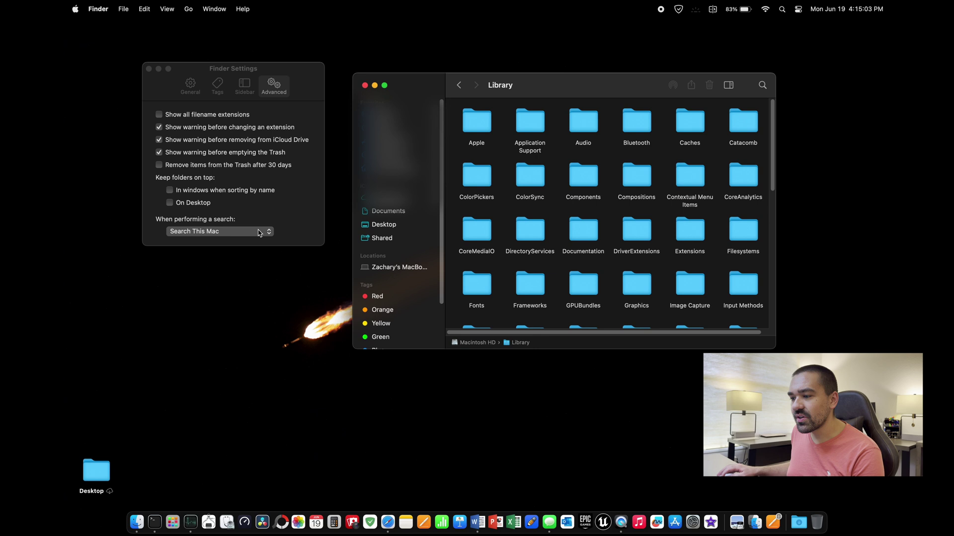
left_click(259, 233)
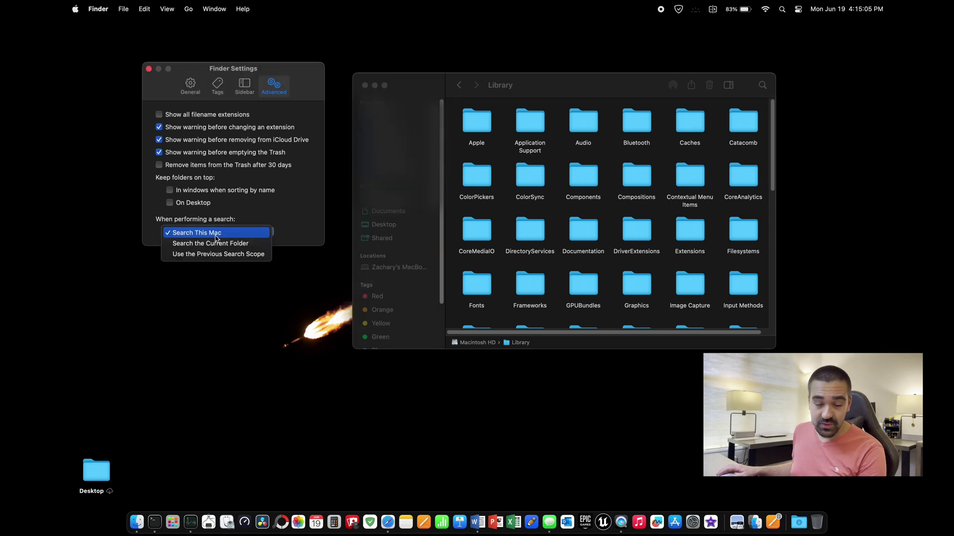
left_click(238, 243)
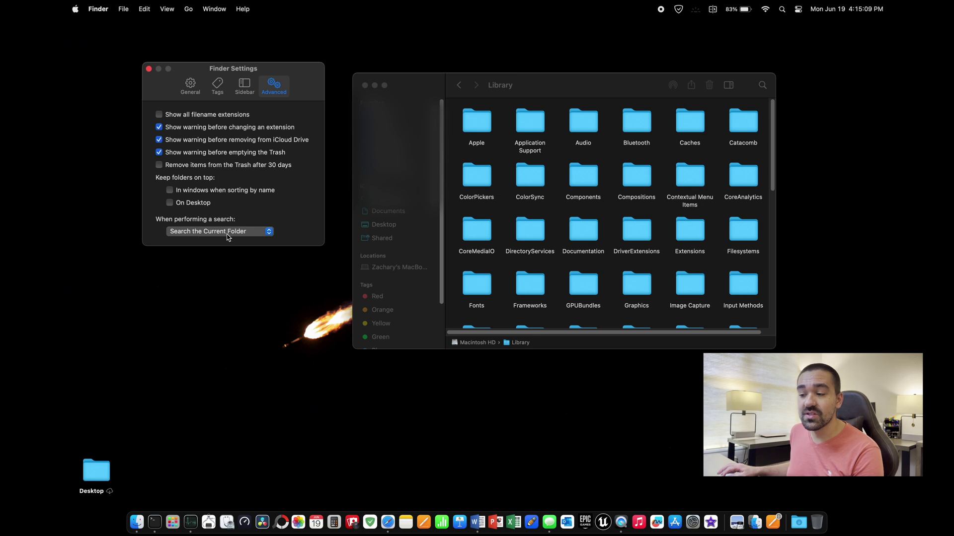
left_click(229, 233)
left_click(218, 221)
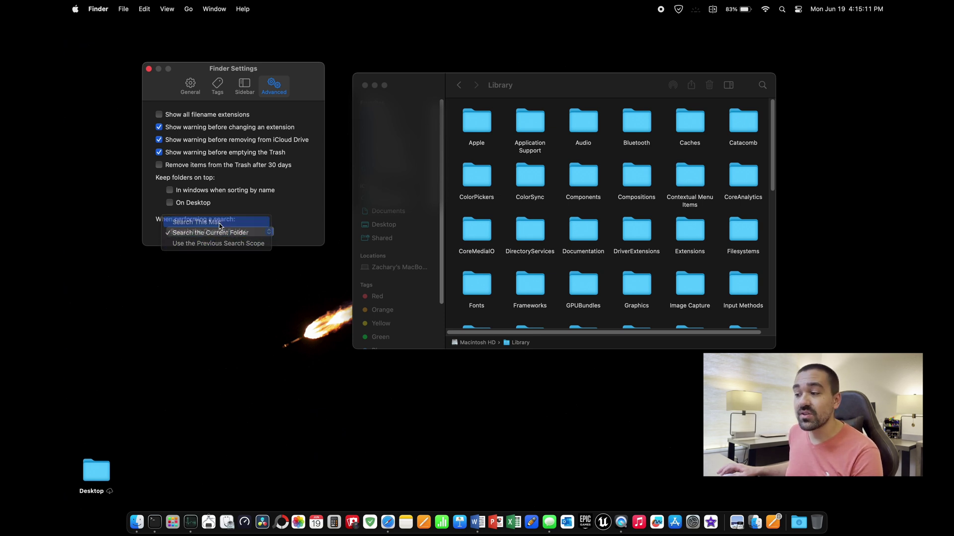
left_click(218, 84)
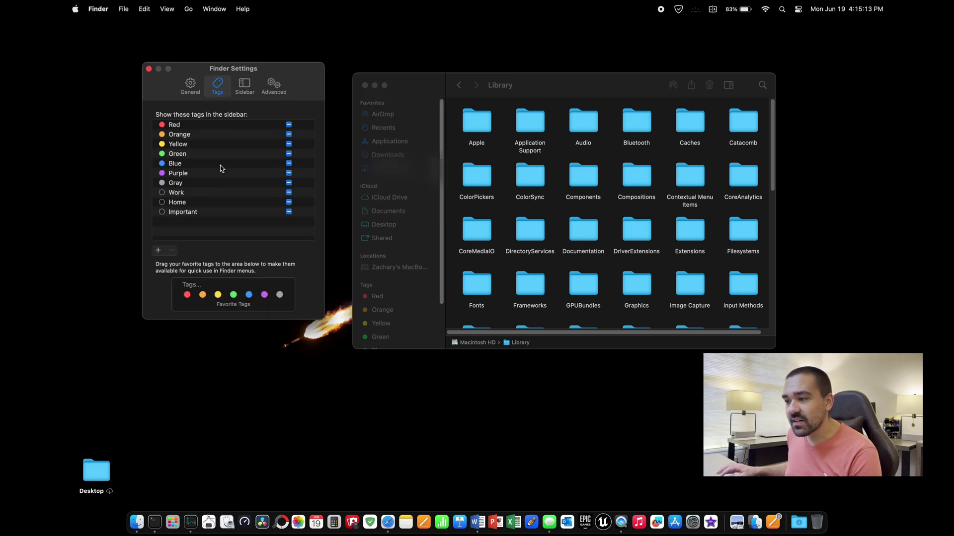
- Uncheck the Yellow, Red, Orange and Blue tags so they no longer appear in the sidebar
left_click_drag(528, 86, 572, 95)
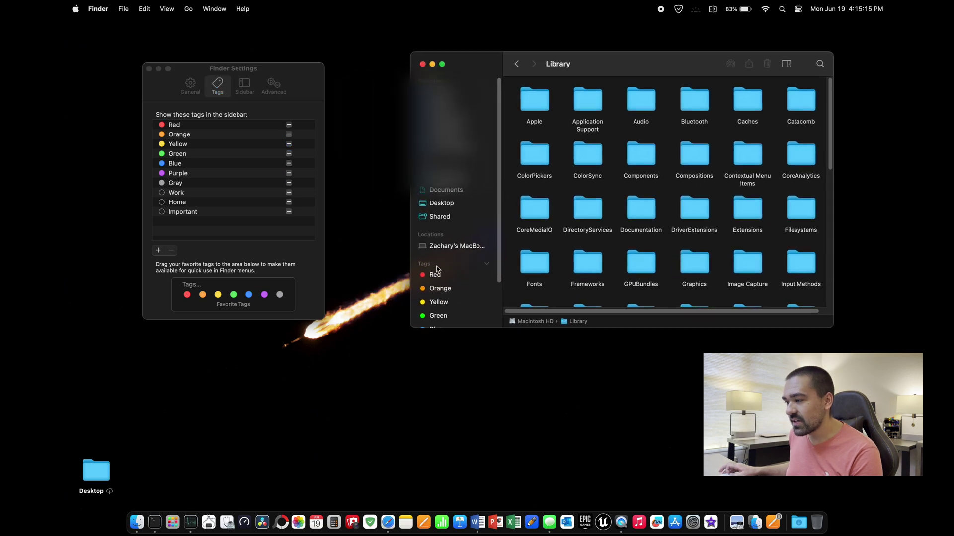
scroll(437, 269, "down", 3)
scroll(450, 234, "up", 3)
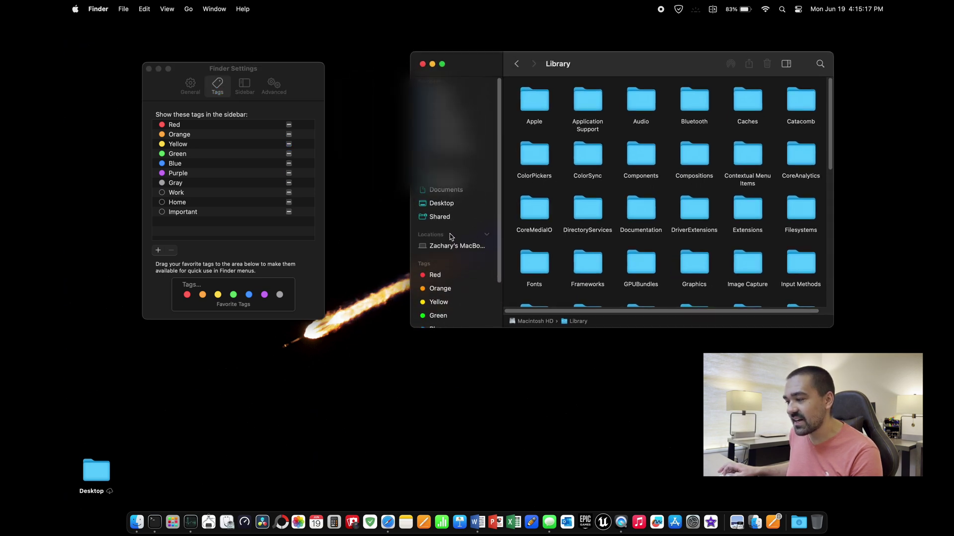
scroll(452, 241, "down", 3)
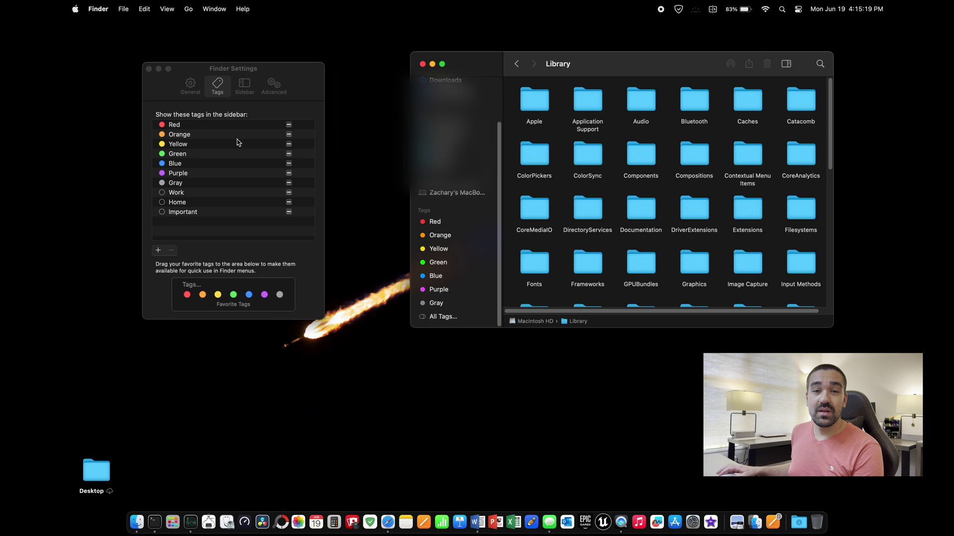
left_click(290, 127)
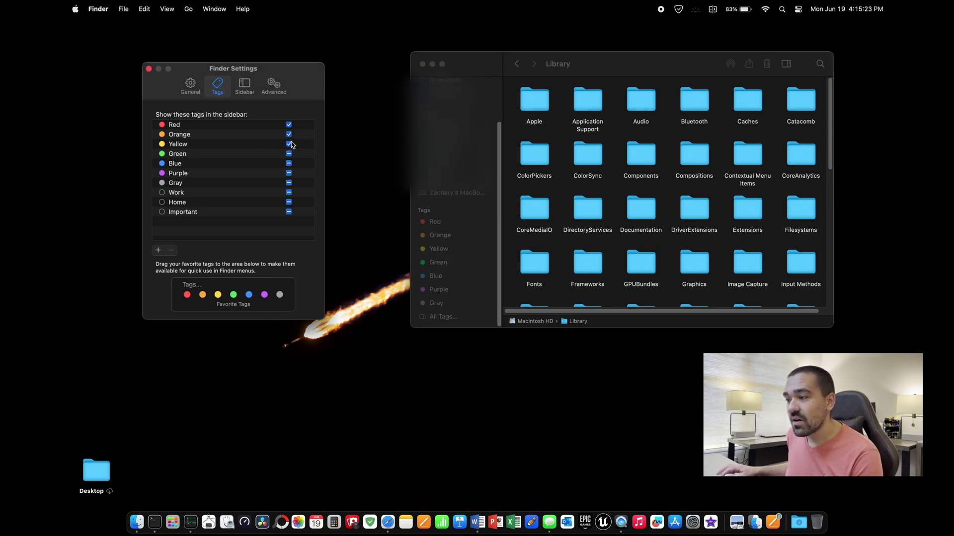
left_click(289, 144)
left_click(289, 125)
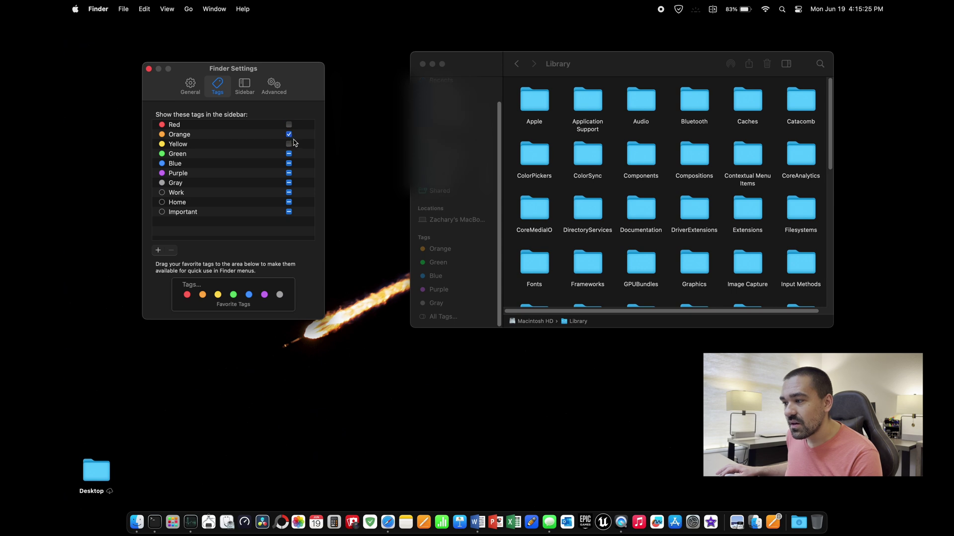
left_click(289, 135)
left_click(289, 164)
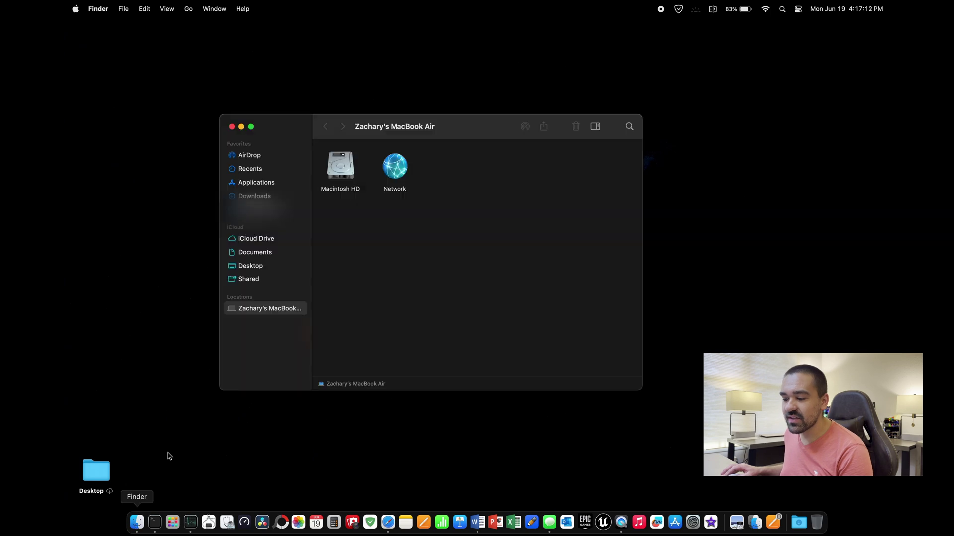
- Enter Finder's Customize Toolbar mode and remove then restore one toolbar item
right_click(478, 126)
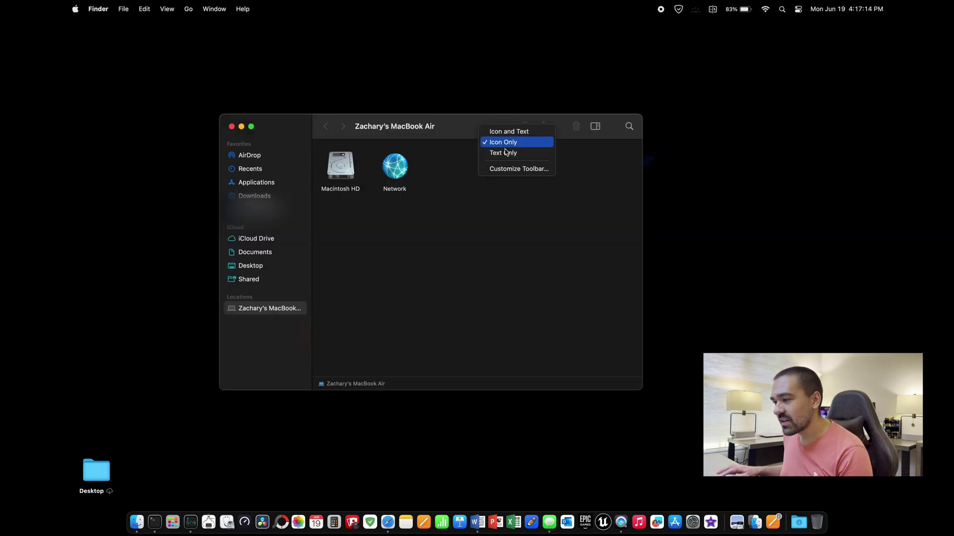
left_click(437, 202)
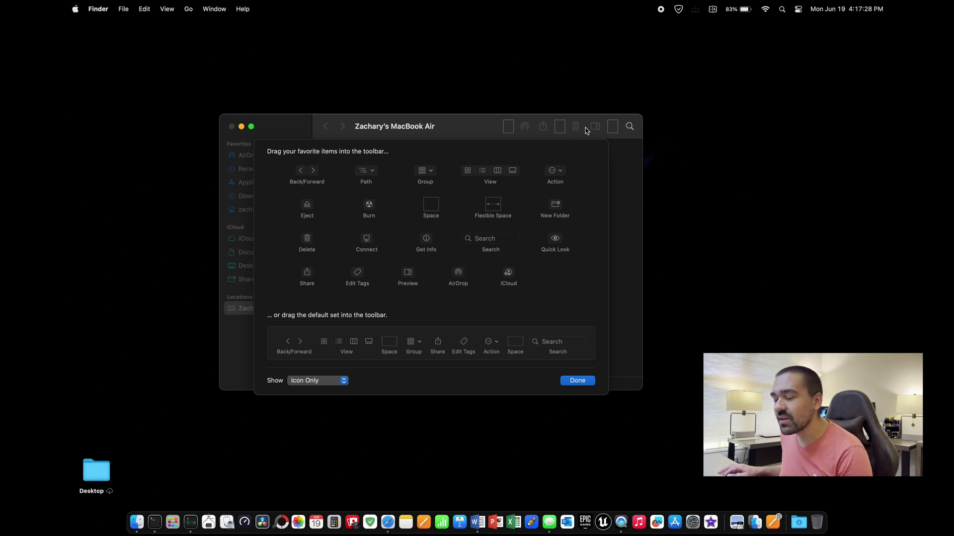
left_click_drag(596, 130, 578, 178)
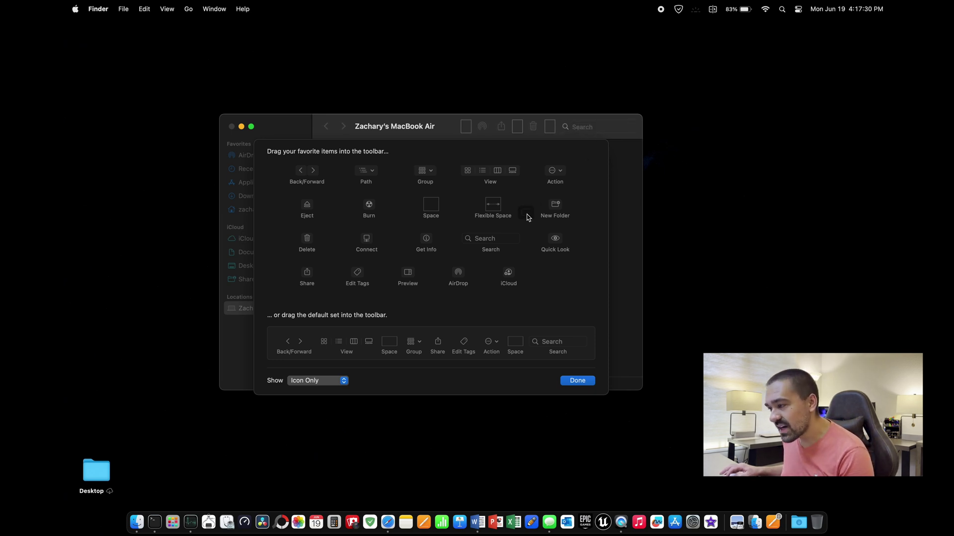
left_click_drag(528, 217, 604, 126)
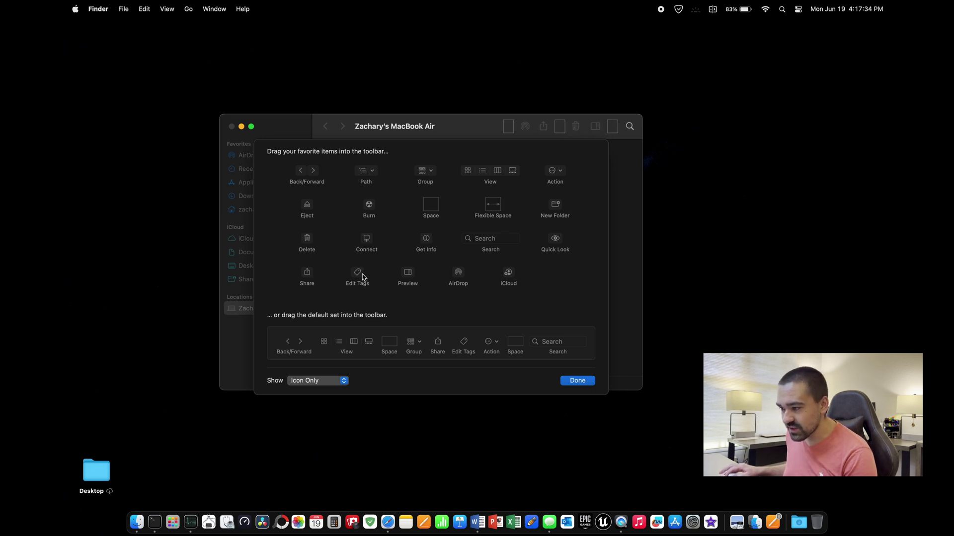
- Add Edit Tags, AirDrop, Share and a blank space to the toolbar and finish
mouse_move(363, 277)
left_mouse_down()
mouse_move(549, 130)
mouse_move(330, 276)
mouse_move(363, 281)
left_mouse_up()
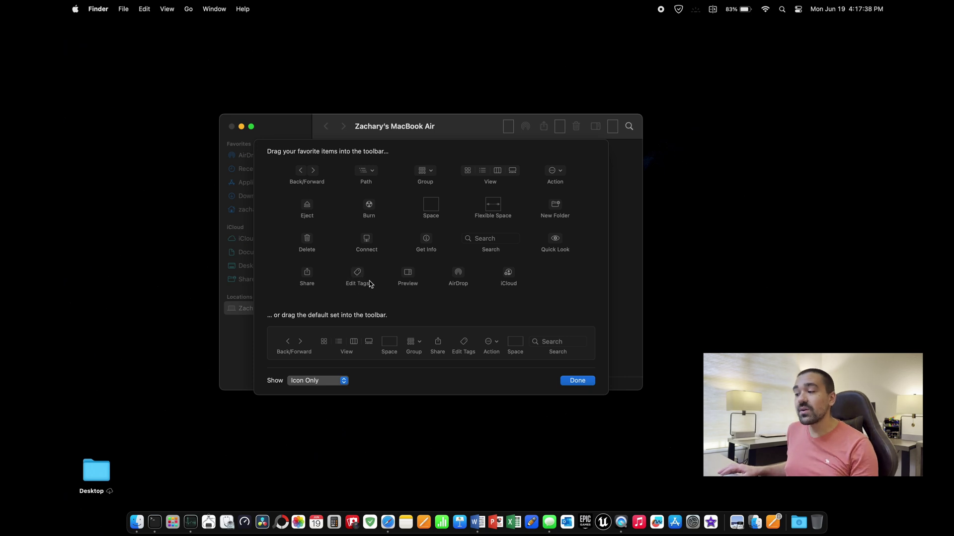
left_click_drag(460, 276, 525, 130)
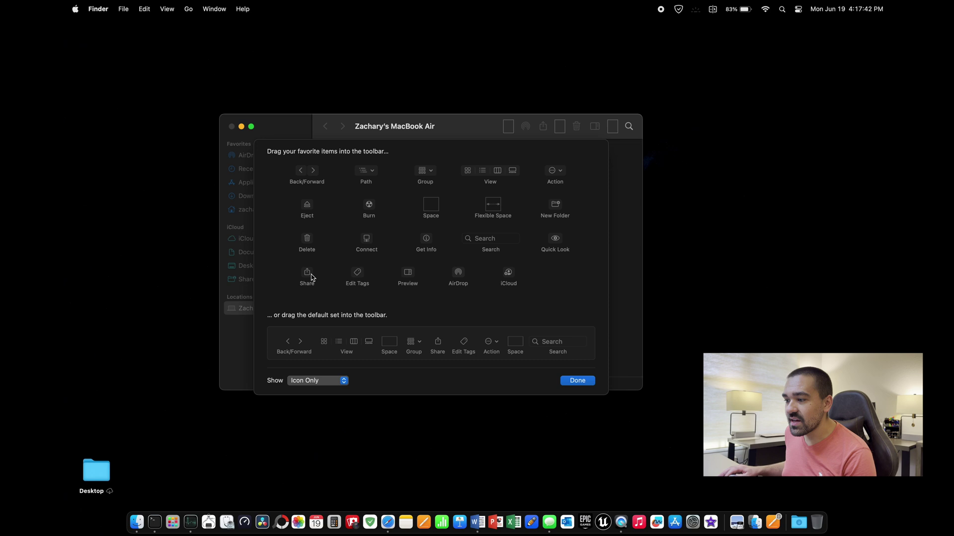
left_click_drag(350, 248, 574, 131)
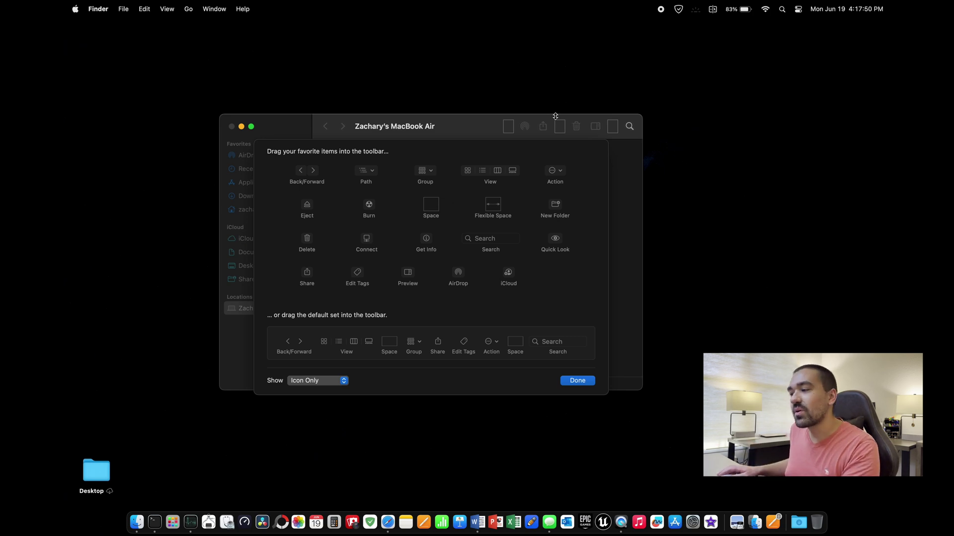
left_click_drag(435, 206, 567, 133)
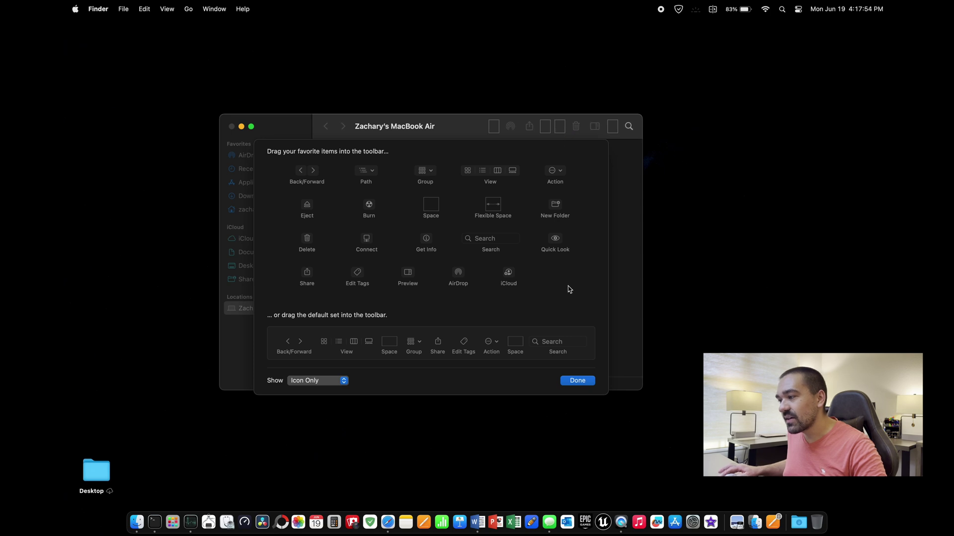
left_click(577, 381)
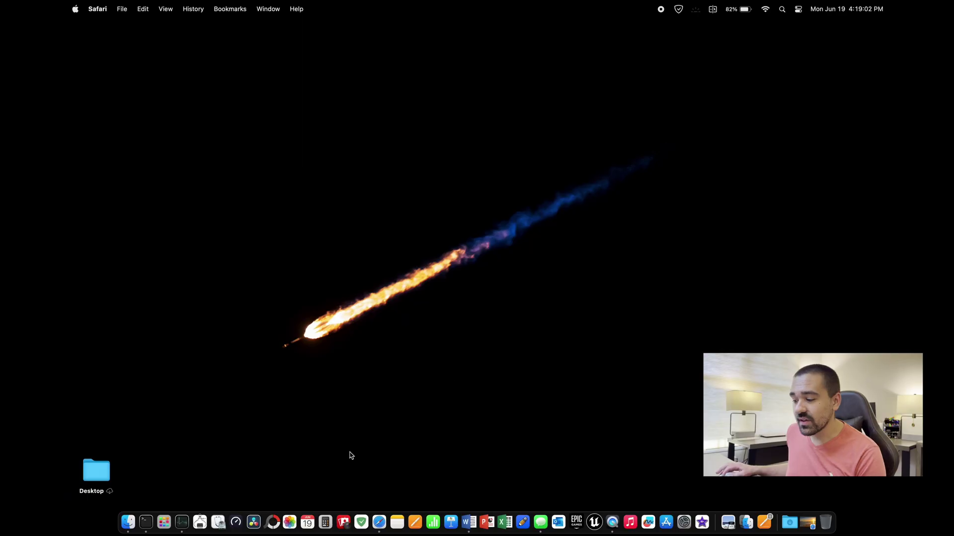
- Search the App Store for 'adguard' and open AdGuard for Safari from the results
left_click(379, 522)
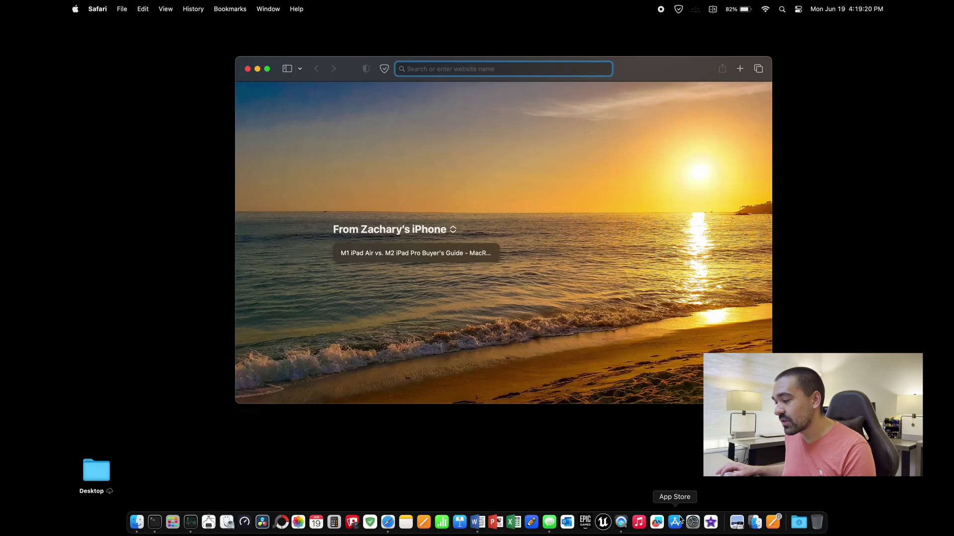
left_click(676, 522)
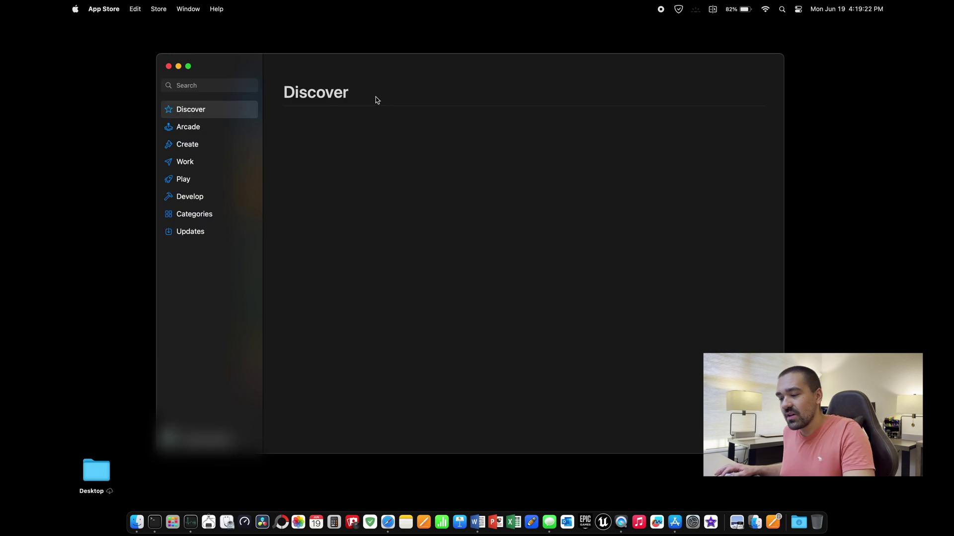
left_click(231, 85)
type("adguard")
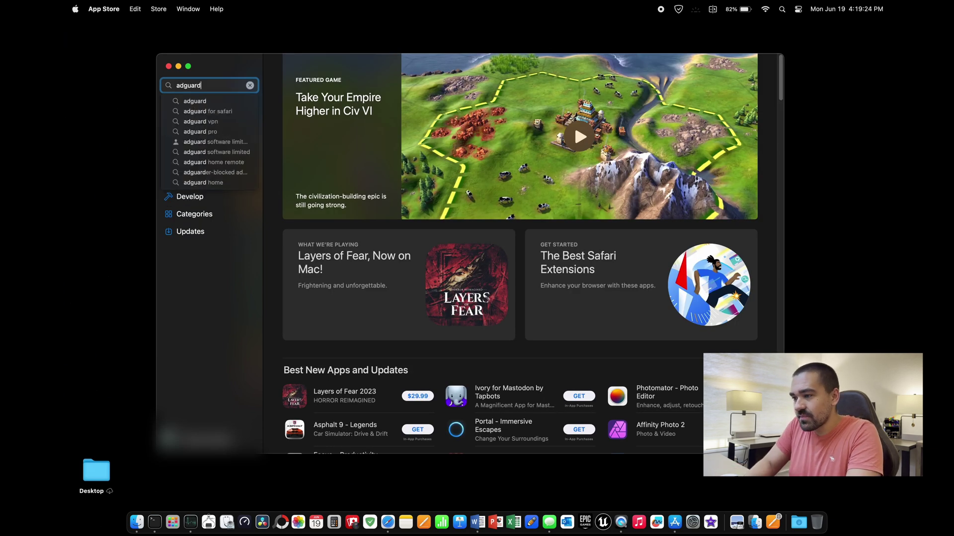
key("Return")
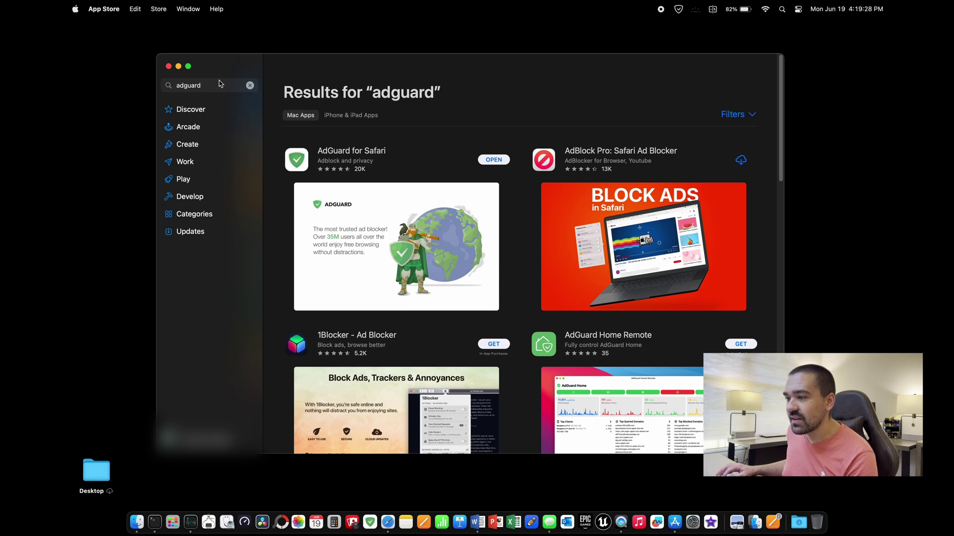
left_click(178, 67)
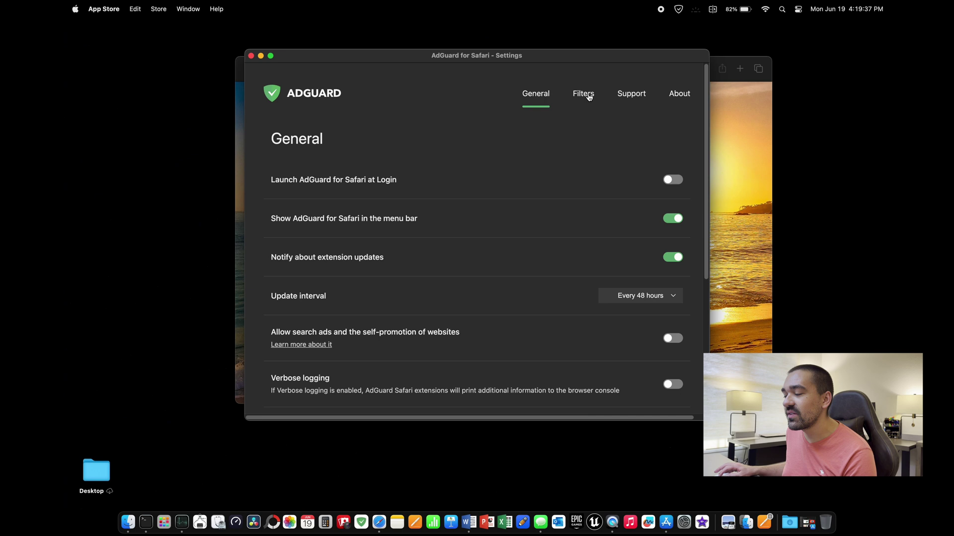
- Switch to AdGuard's Filters tab and scroll through the enabled filter list
left_click(575, 104)
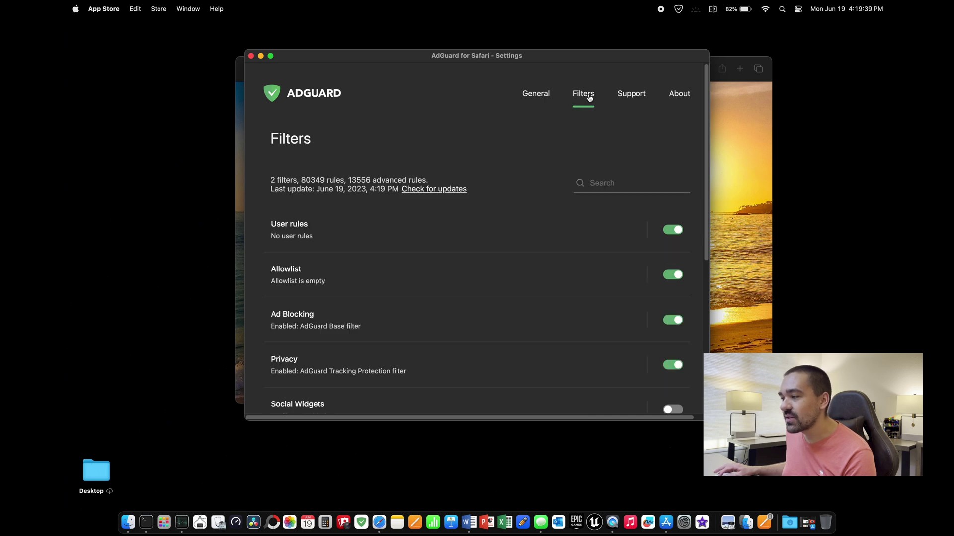
scroll(547, 278, "down", 3)
scroll(576, 258, "up", 3)
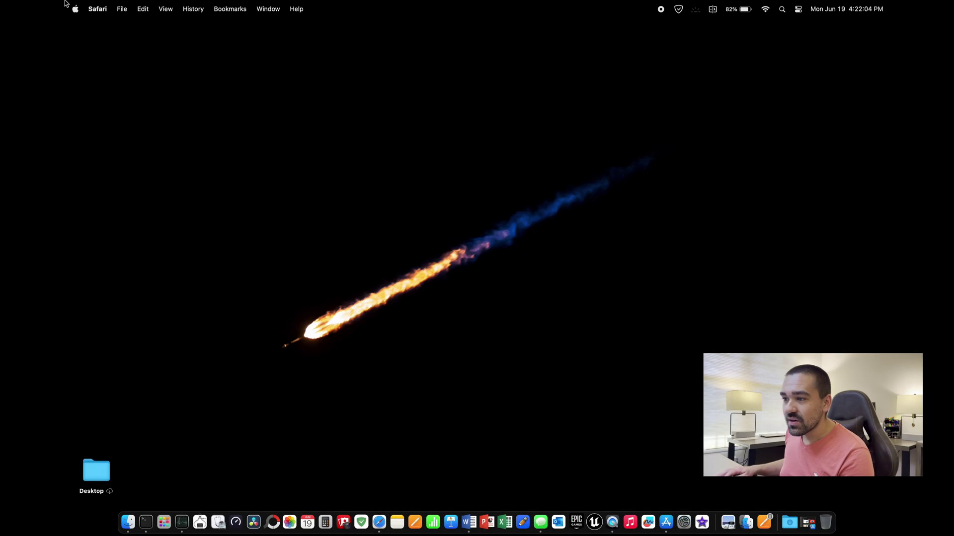
- Open System Settings to Touch ID & Password and confirm Apple Watch unlocking is on
left_click(75, 9)
left_click(108, 43)
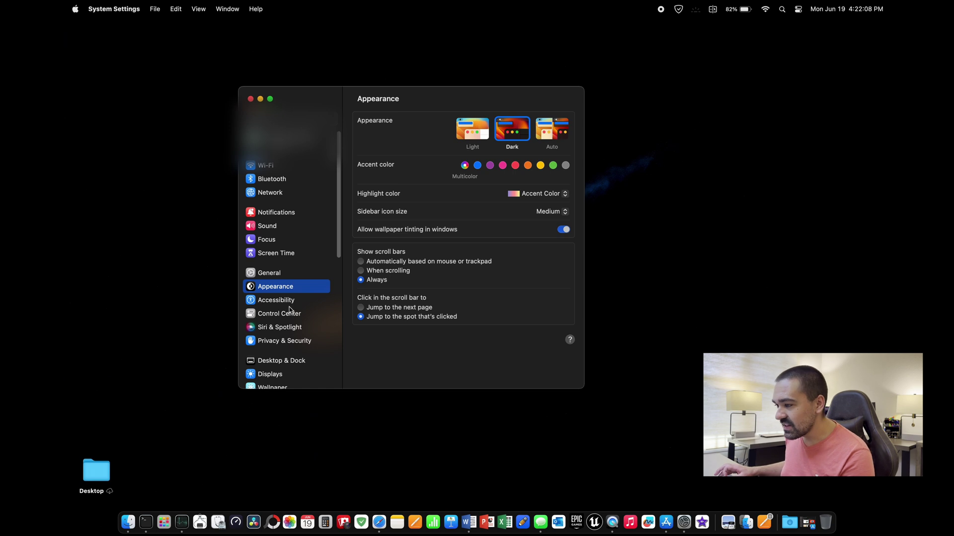
scroll(290, 310, "down", 2)
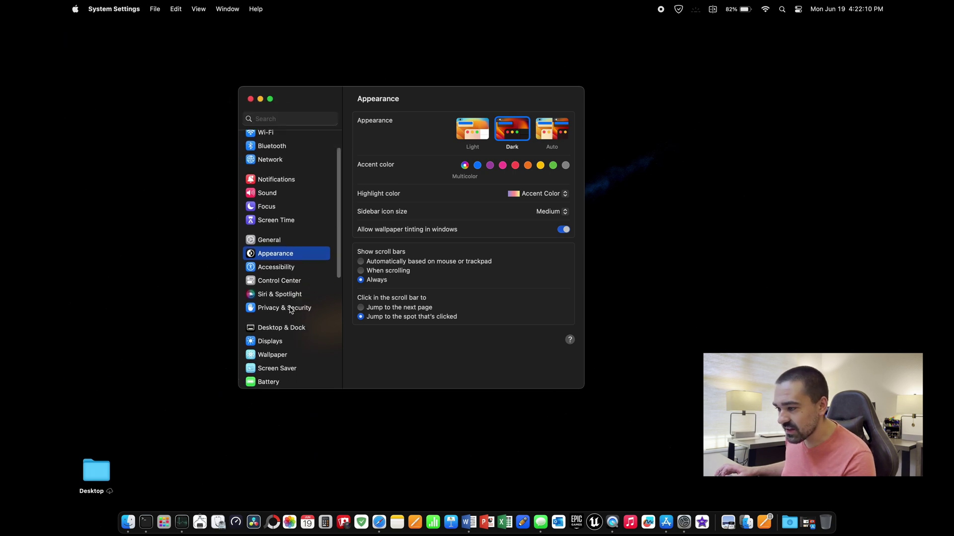
scroll(291, 310, "down", 5)
left_click(296, 304)
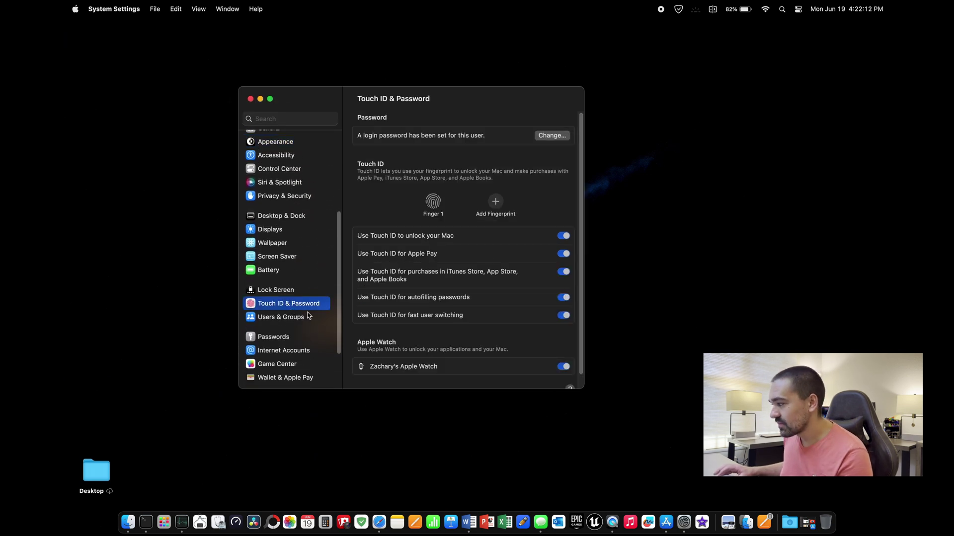
scroll(491, 277, "down", 1)
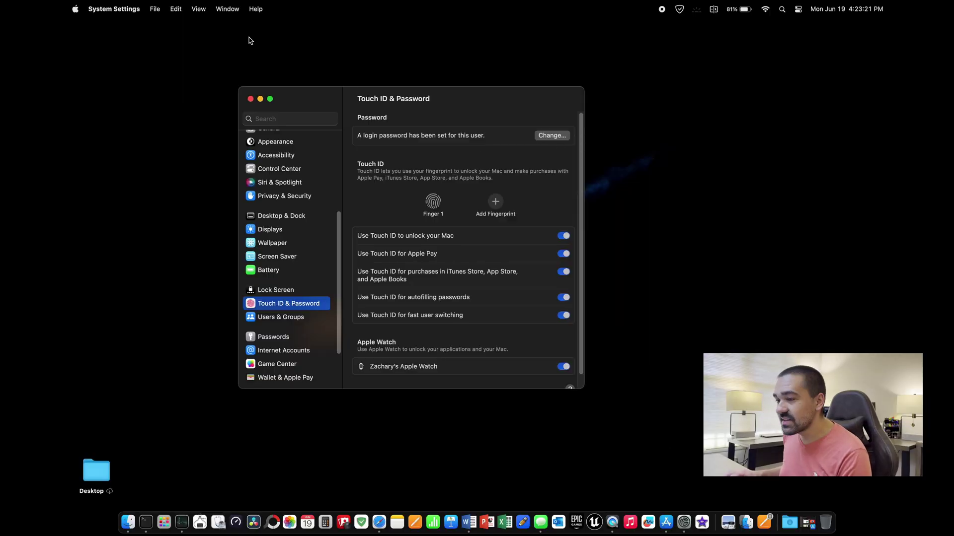
- Open the Displays Advanced options showing the three Link to Mac or iPad settings
scroll(287, 196, "up", 5)
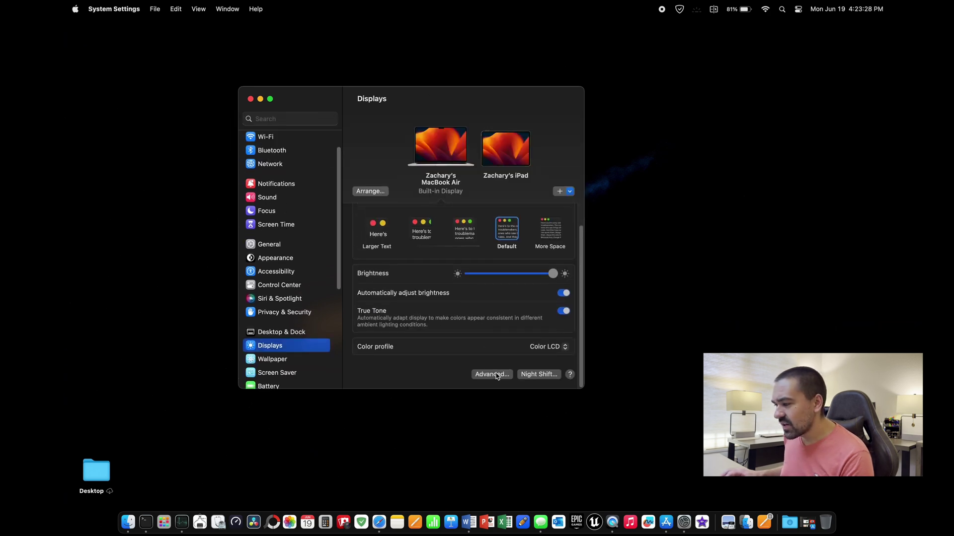
left_click(496, 375)
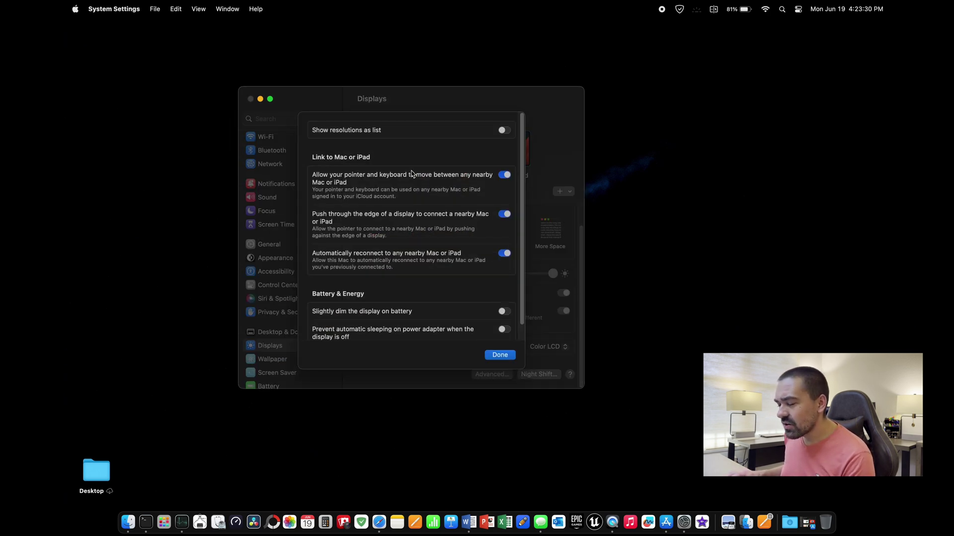